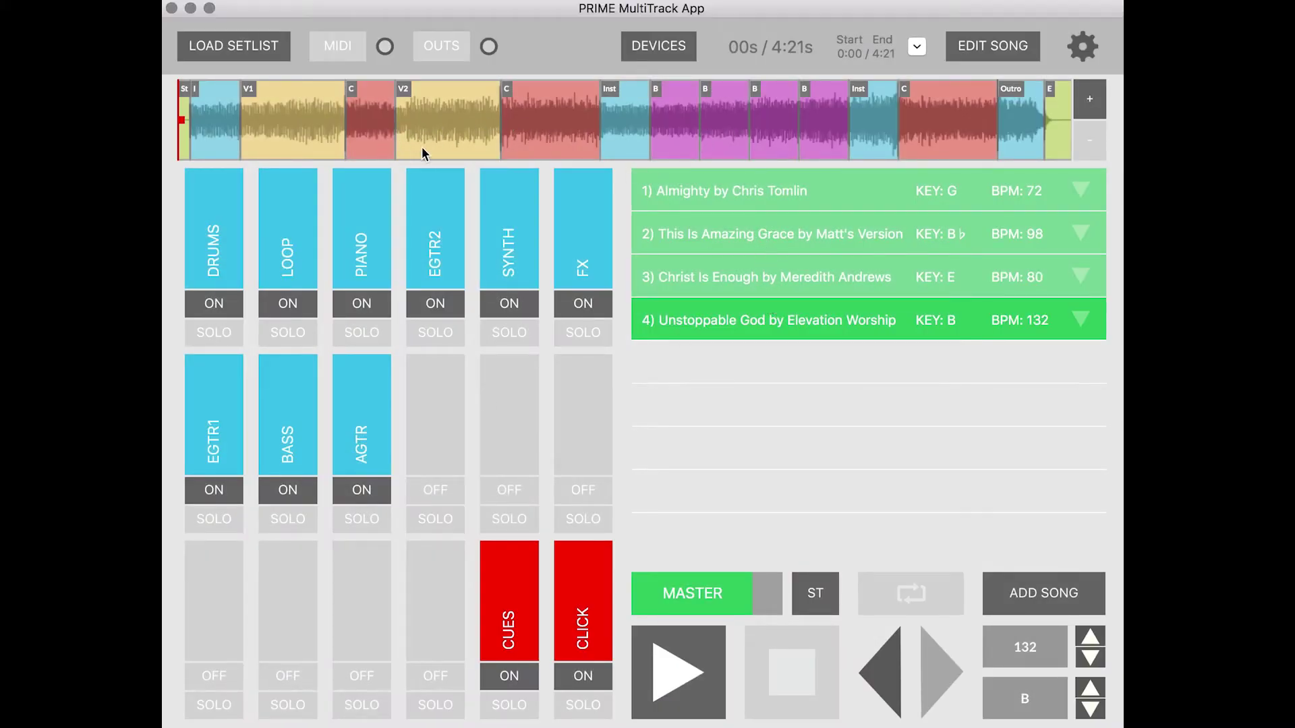
- Play Unstoppable God from near the end of Verse 1, jump to the second Chorus, and stop playback
{"action": "left_click", "coordinate": [284, 143]}
{"action": "left_click", "coordinate": [317, 141]}
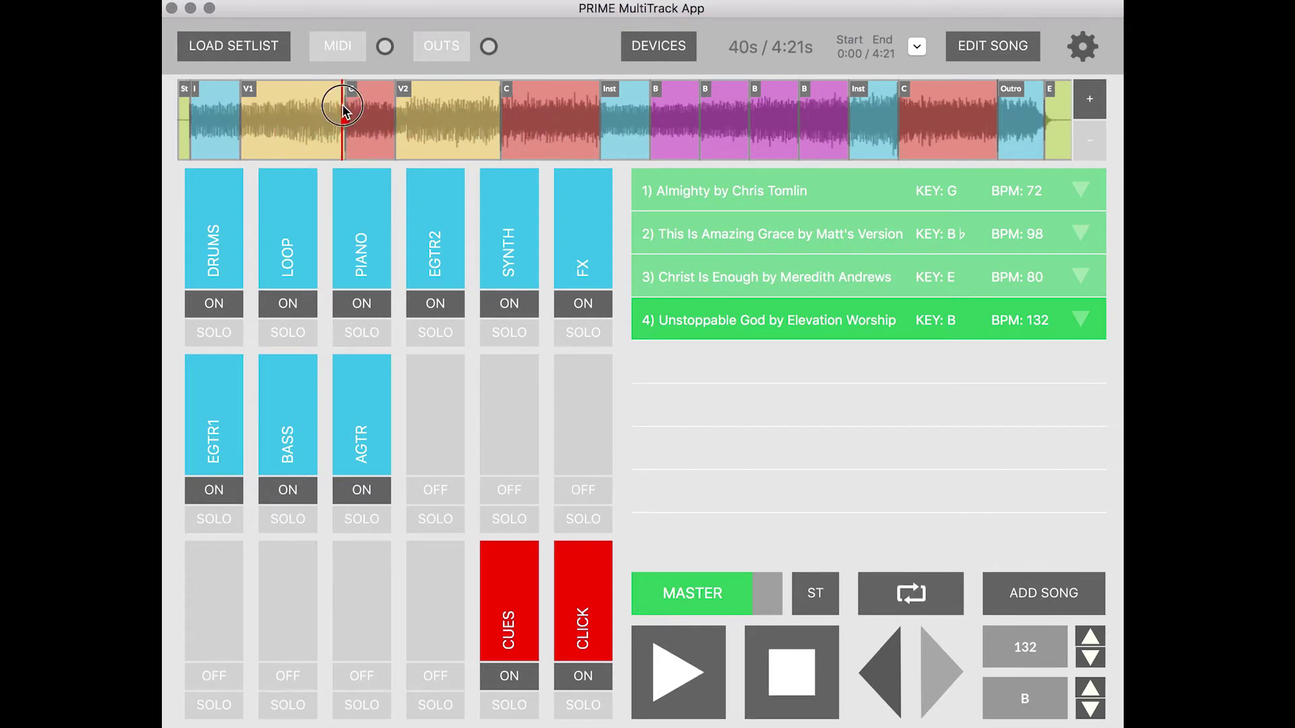
{"action": "left_click", "coordinate": [665, 675]}
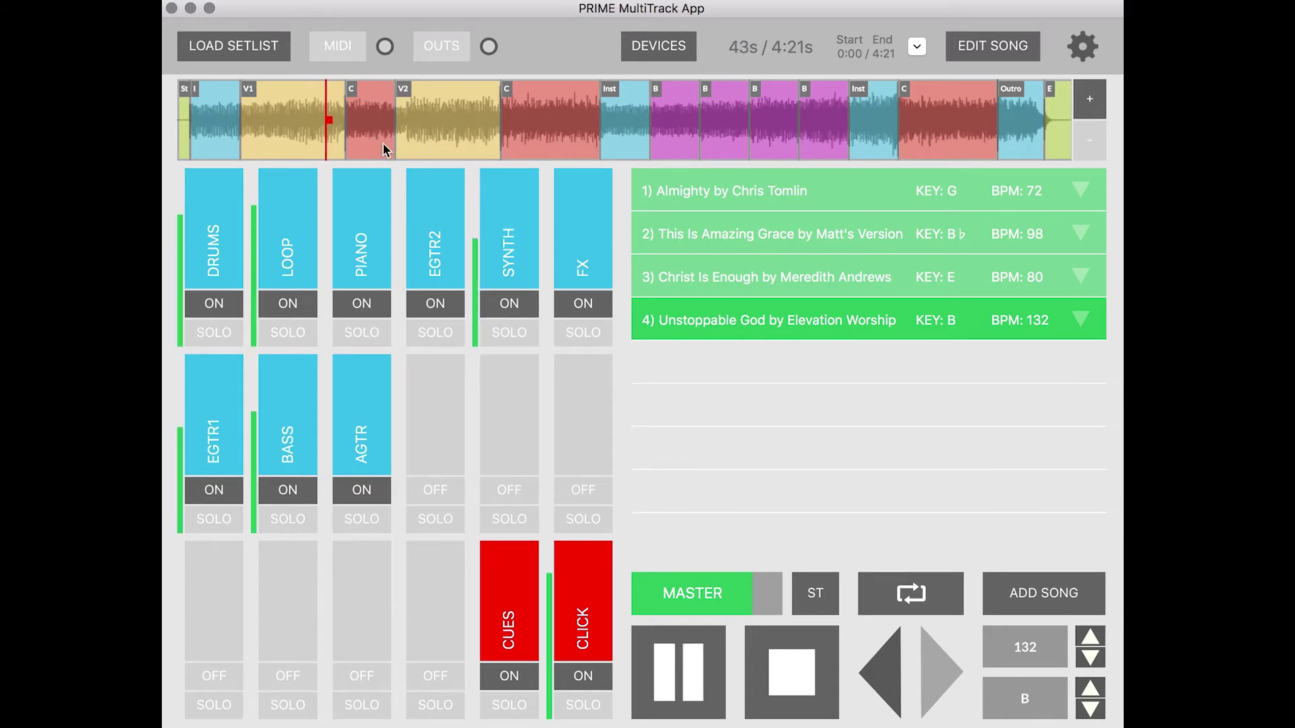
{"action": "left_click", "coordinate": [532, 130]}
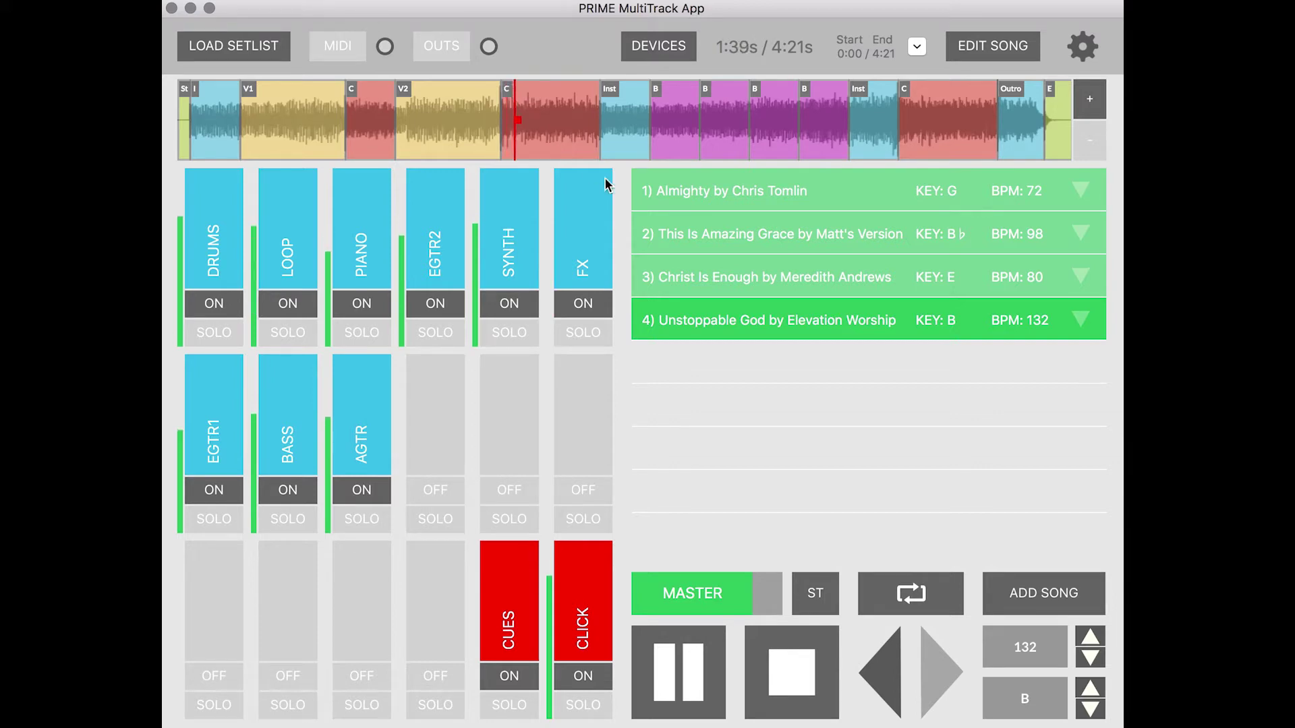
{"action": "left_click", "coordinate": [793, 668]}
- Load the song This Is Amazing Grace from the setlist
{"action": "left_click", "coordinate": [731, 279]}
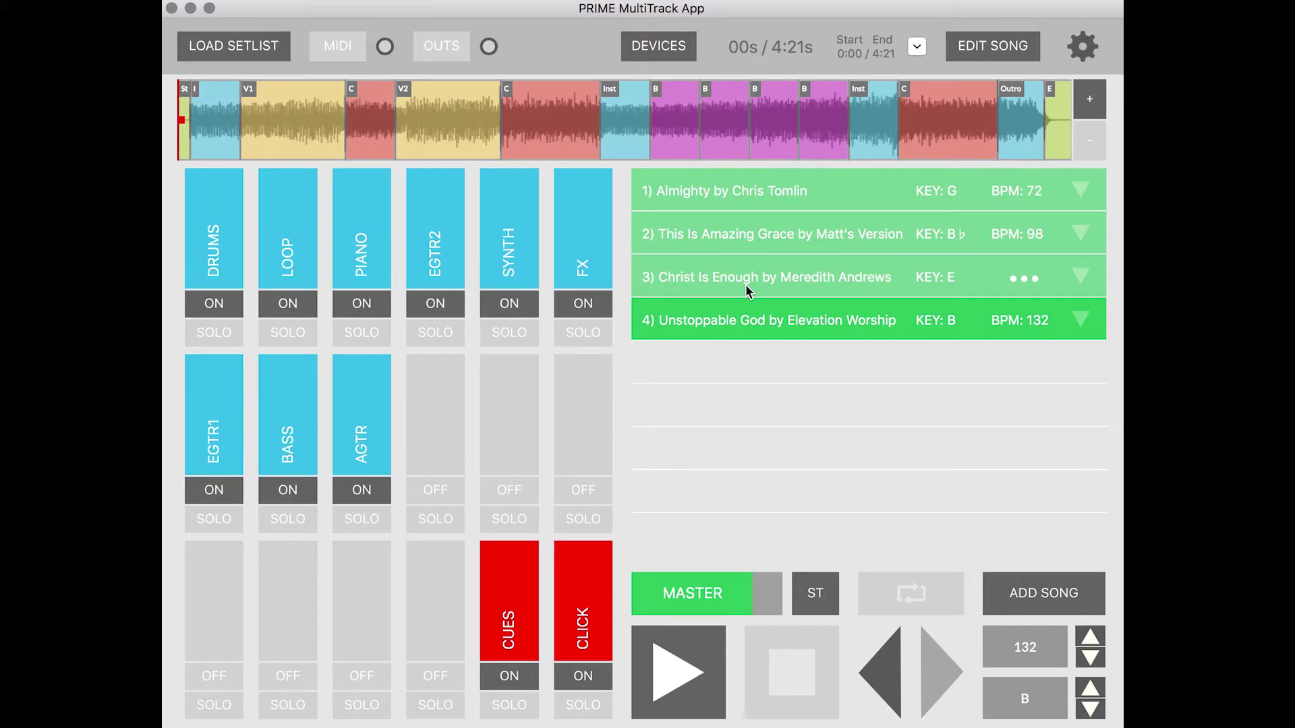
{"action": "left_click", "coordinate": [748, 290]}
{"action": "left_click", "coordinate": [735, 228]}
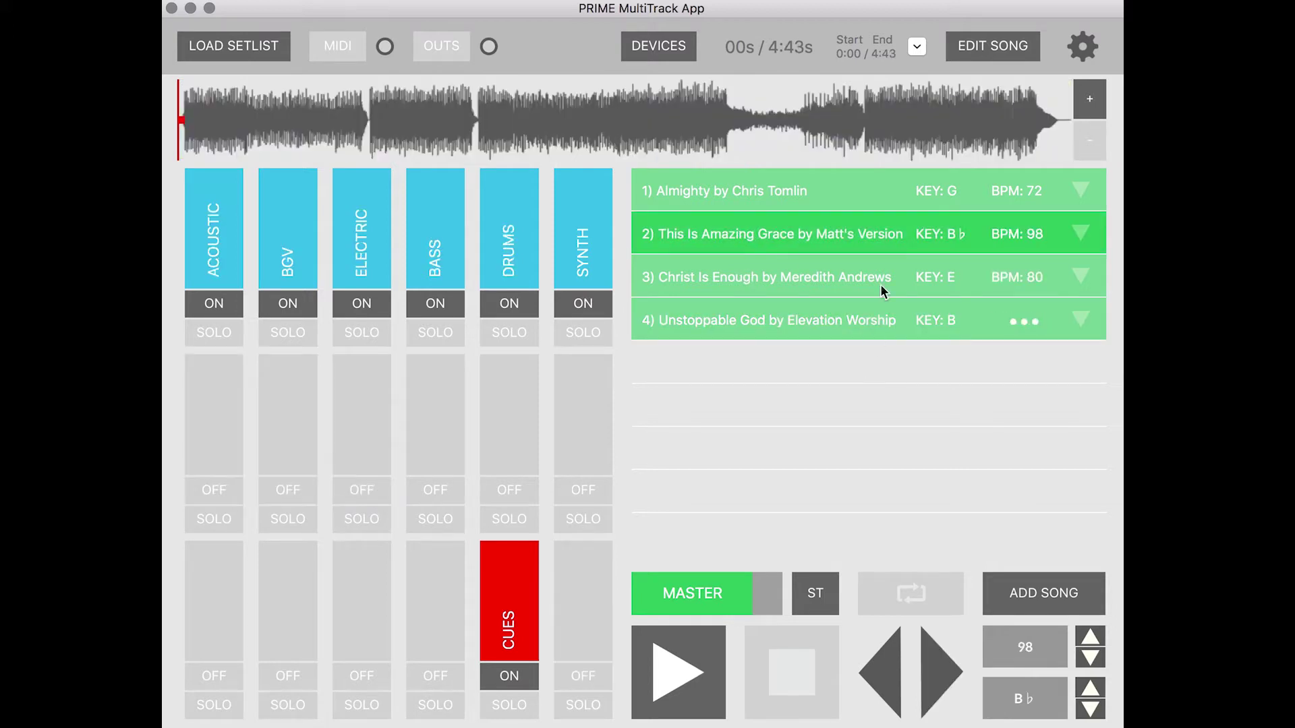
- Scrub through the unmarked waveform of This Is Amazing Grace, play the song from its beginning, and stop playback
{"action": "left_click_drag", "start_coordinate": [748, 137], "coordinate": [330, 137]}
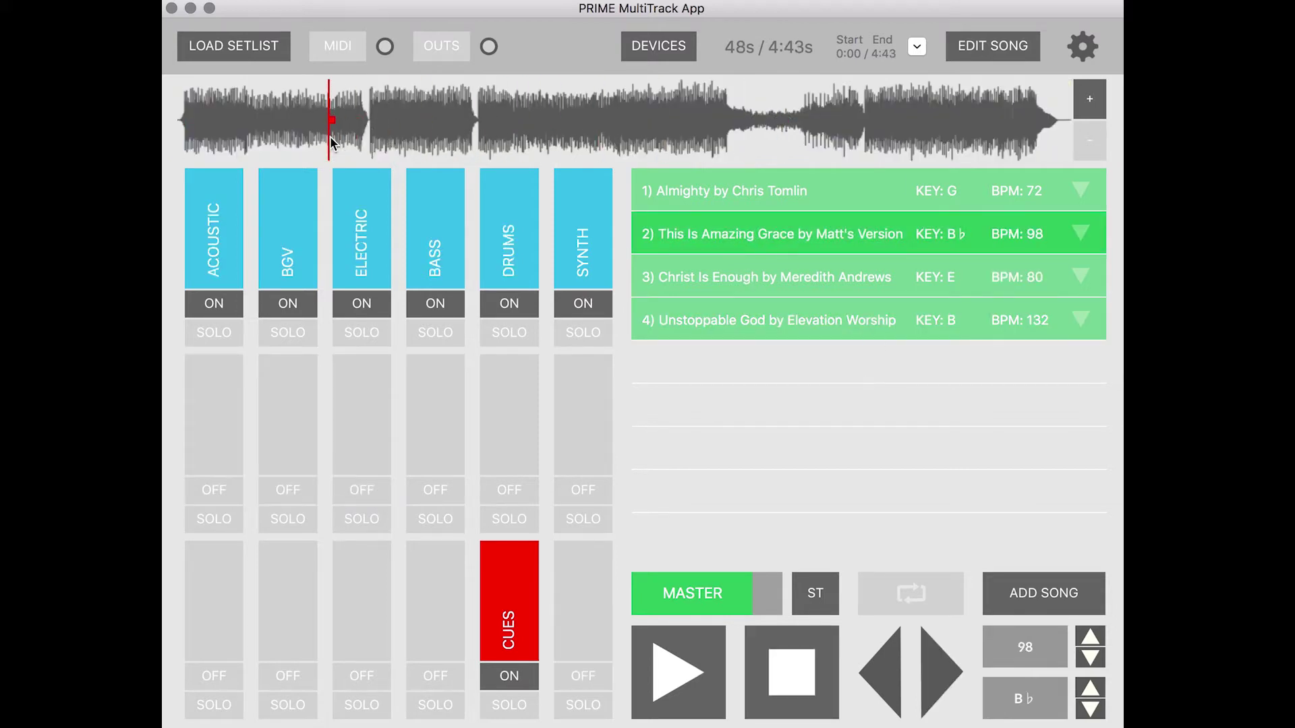
{"action": "left_click", "coordinate": [484, 137]}
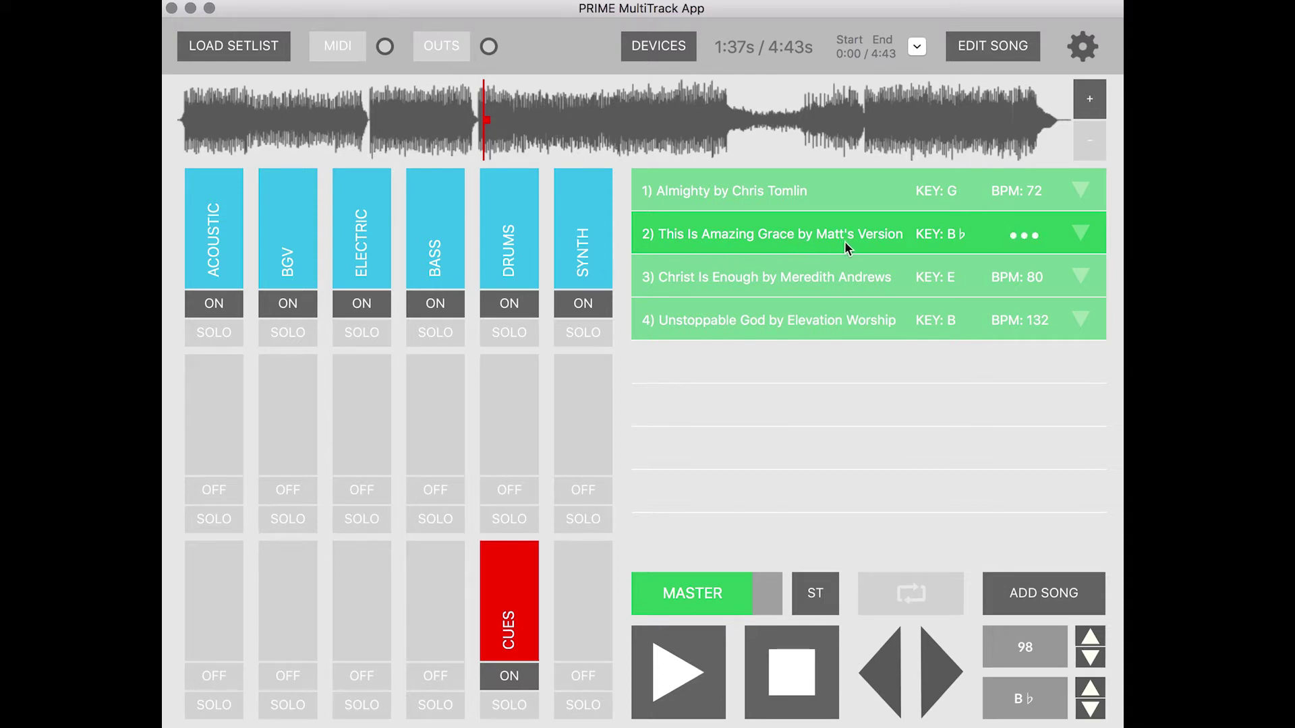
{"action": "left_click", "coordinate": [559, 113]}
{"action": "left_click", "coordinate": [182, 114]}
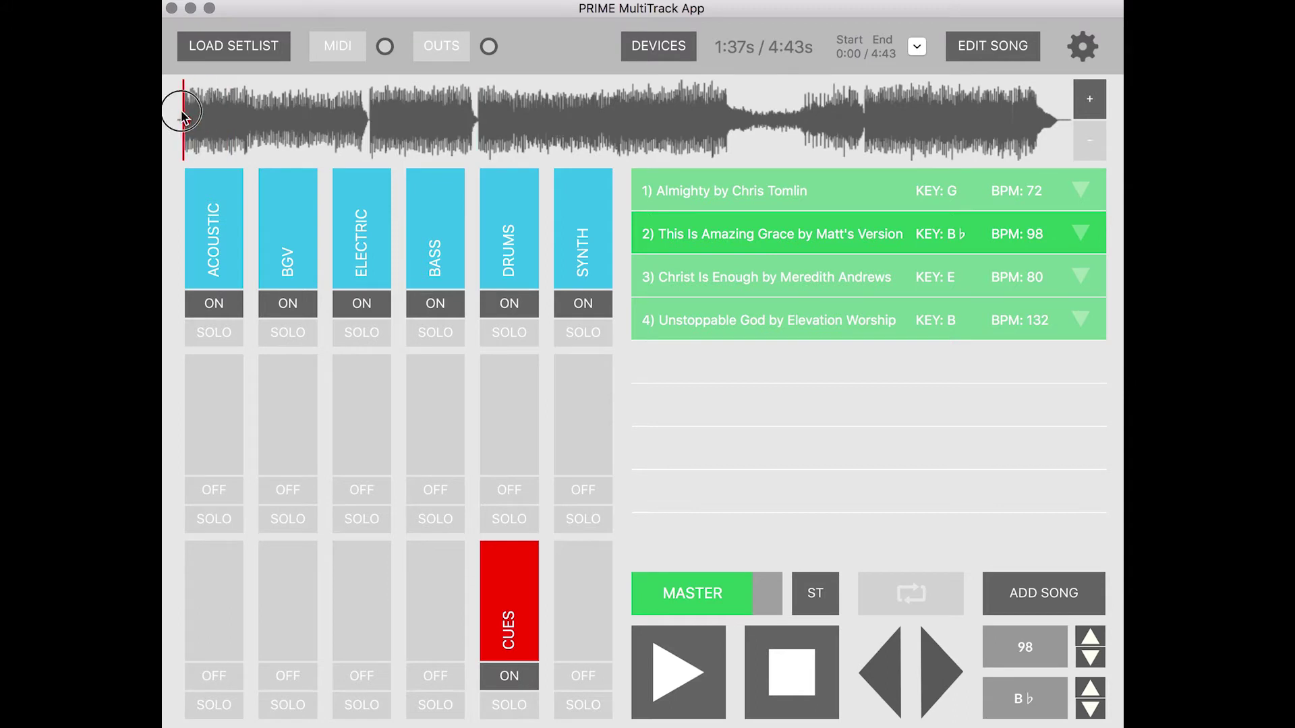
{"action": "left_click", "coordinate": [670, 675]}
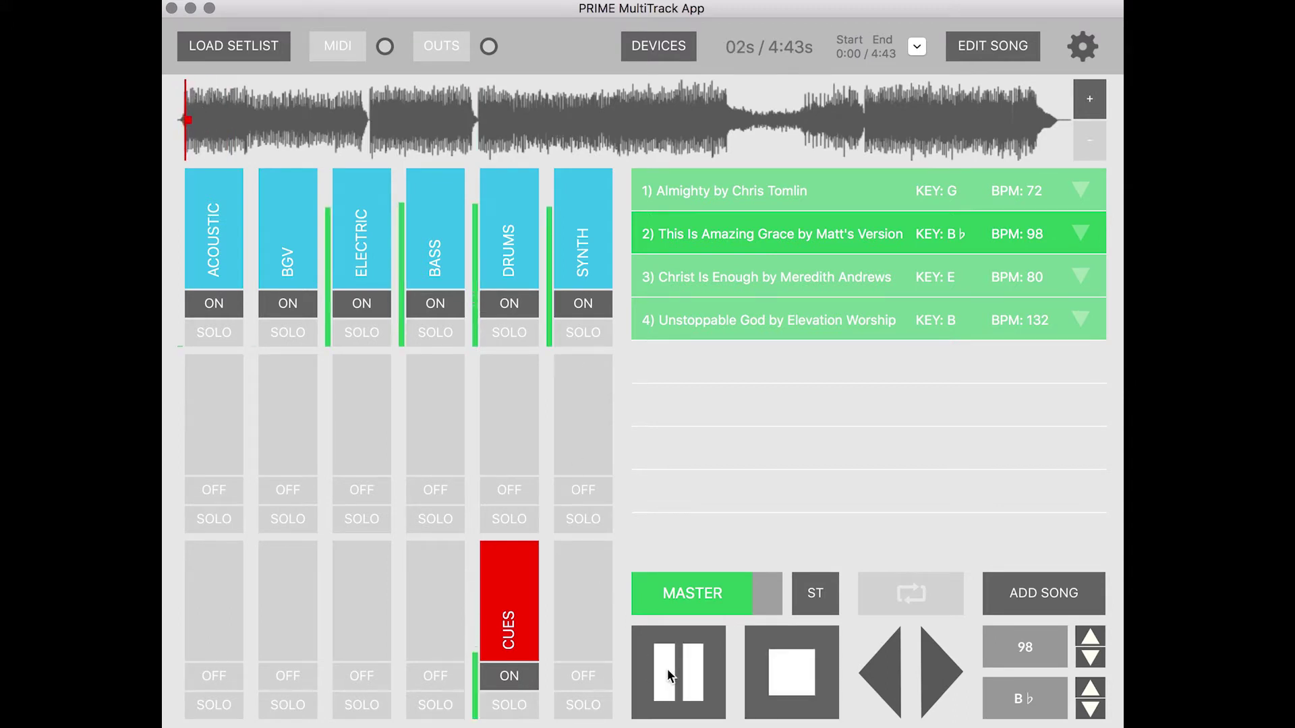
{"action": "left_click", "coordinate": [792, 685]}
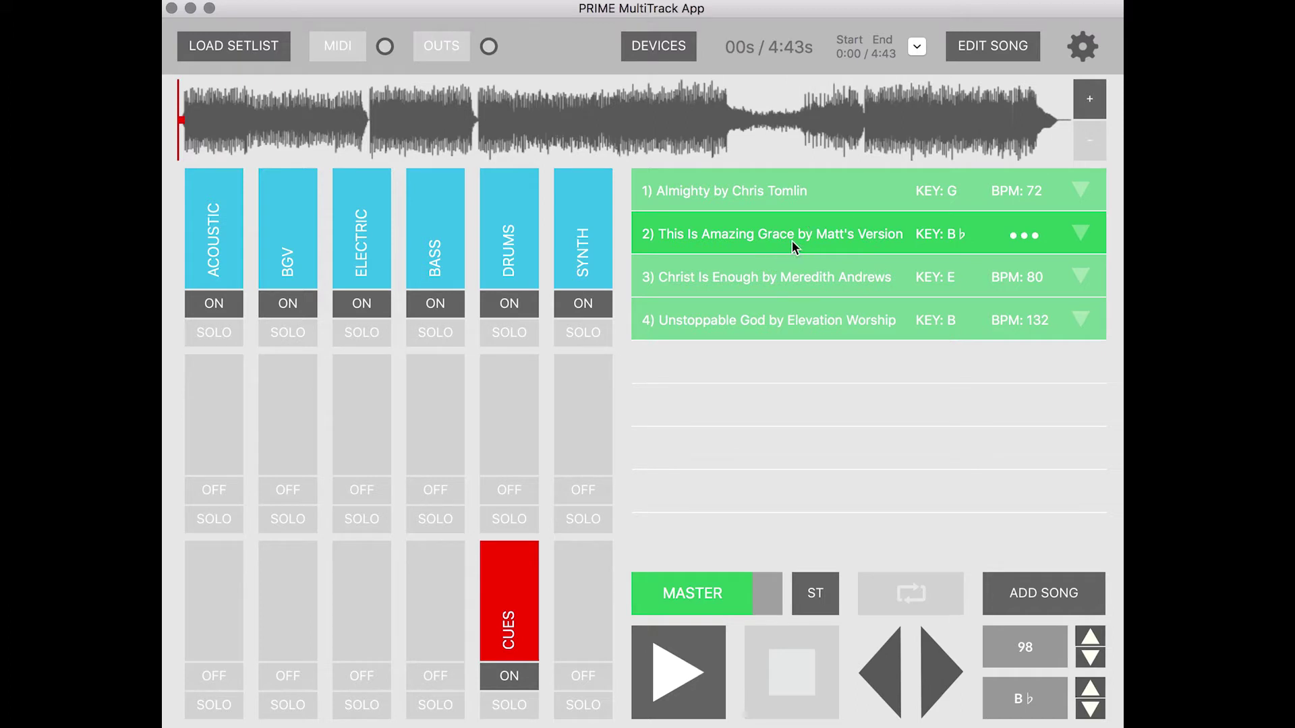
- Start editing the markers of This Is Amazing Grace and return the playhead to the start of the song
{"action": "left_click", "coordinate": [1001, 53]}
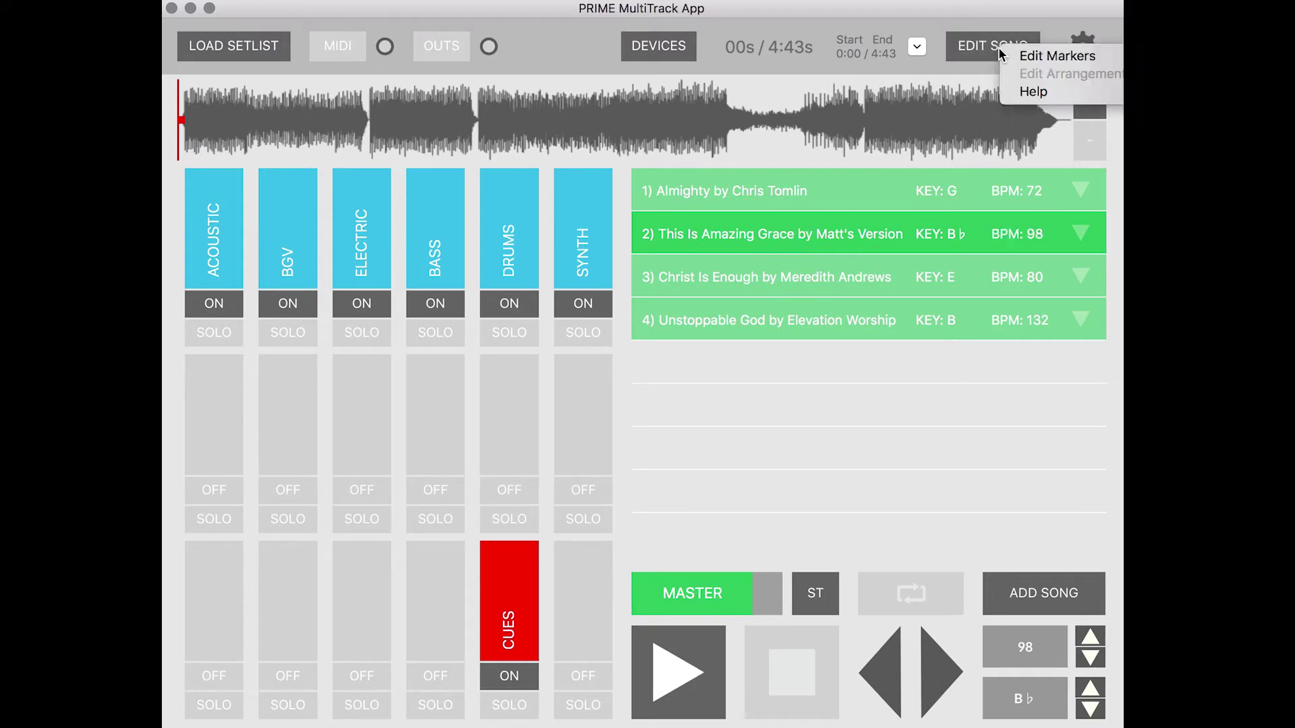
{"action": "left_click", "coordinate": [1042, 57]}
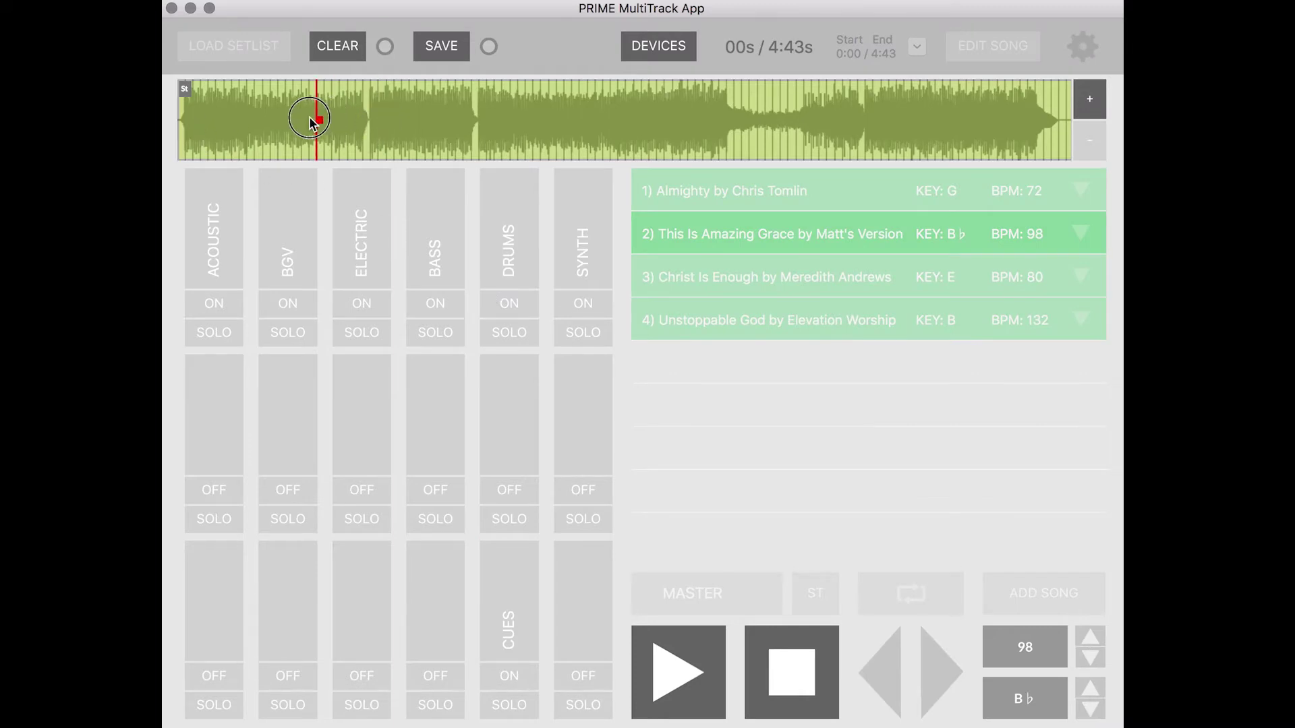
{"action": "left_click", "coordinate": [214, 124]}
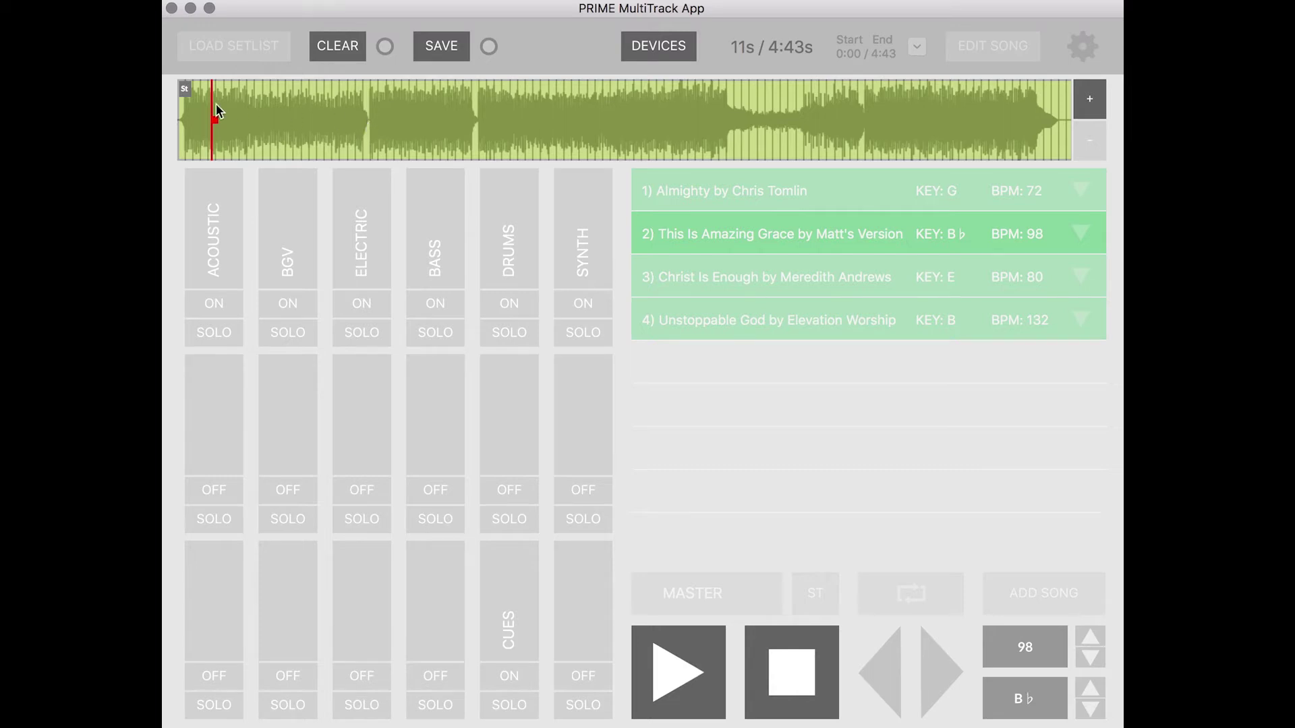
{"action": "left_click_drag", "start_coordinate": [215, 124], "coordinate": [177, 127]}
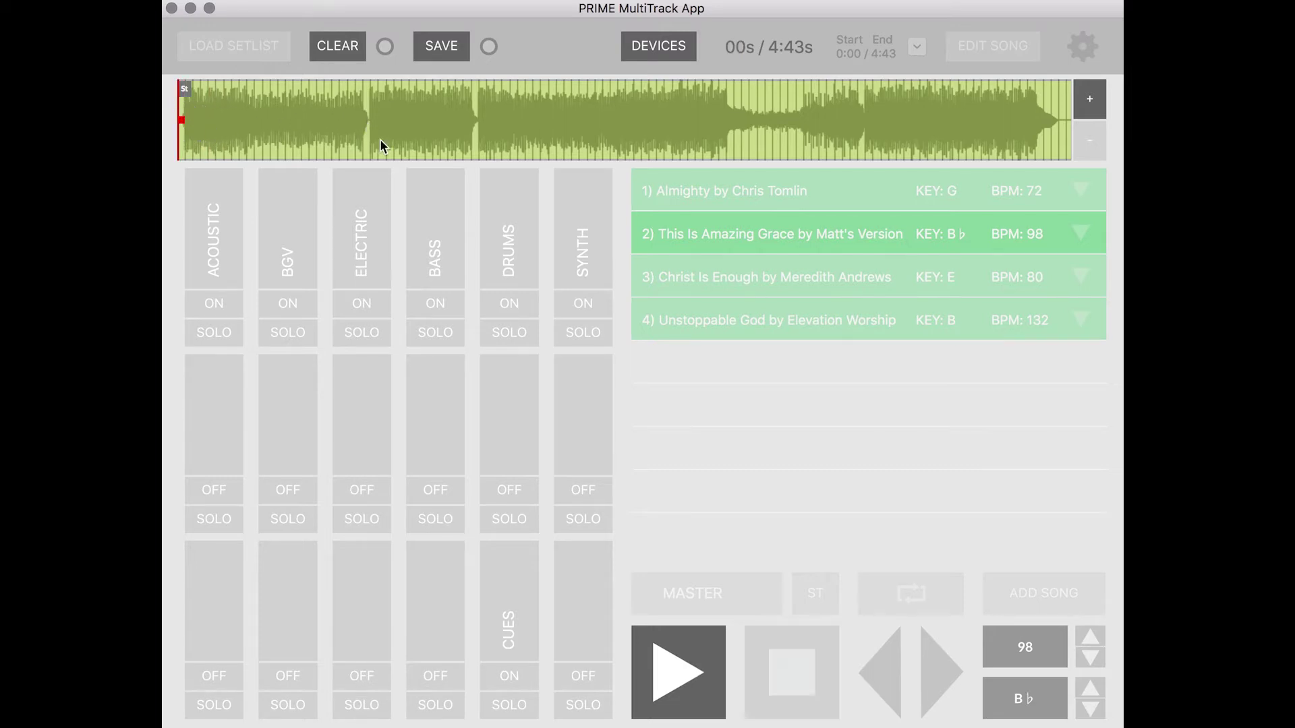
- Add an Intro section marker at the bar where the band comes in, and play from the start to check it
{"action": "left_click", "coordinate": [1080, 100]}
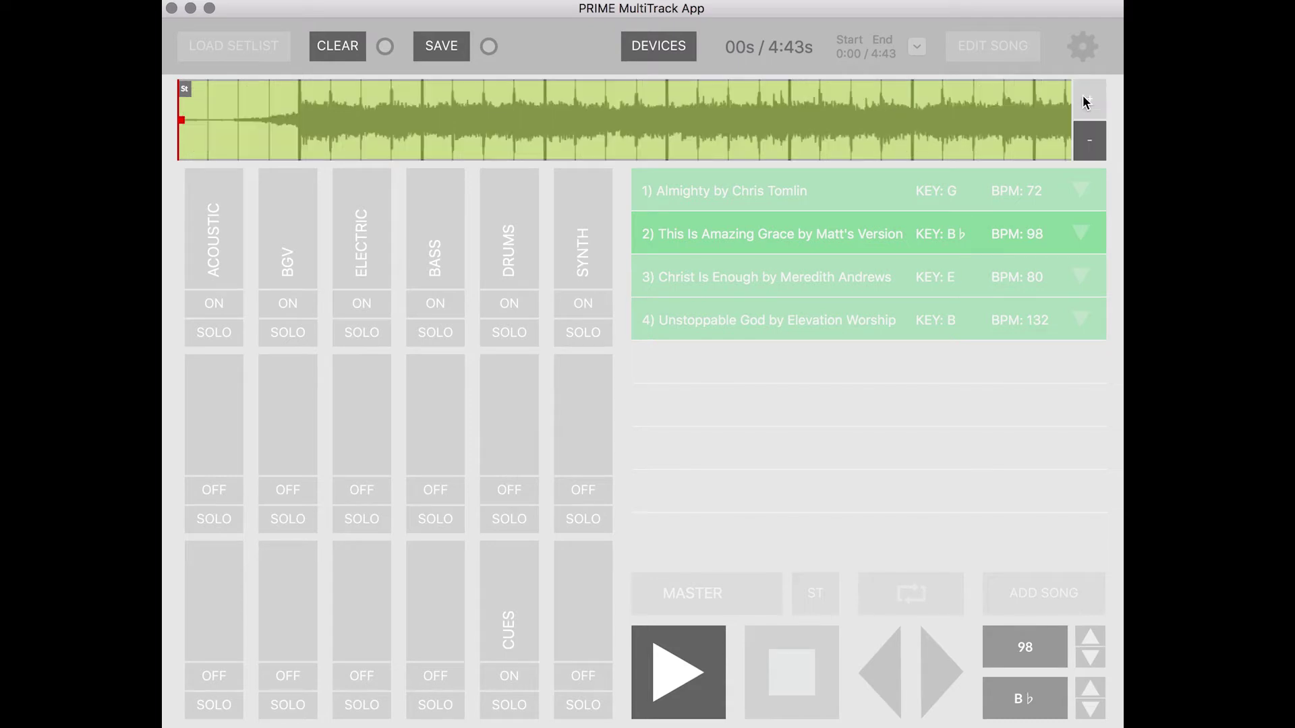
{"action": "left_click", "coordinate": [302, 118]}
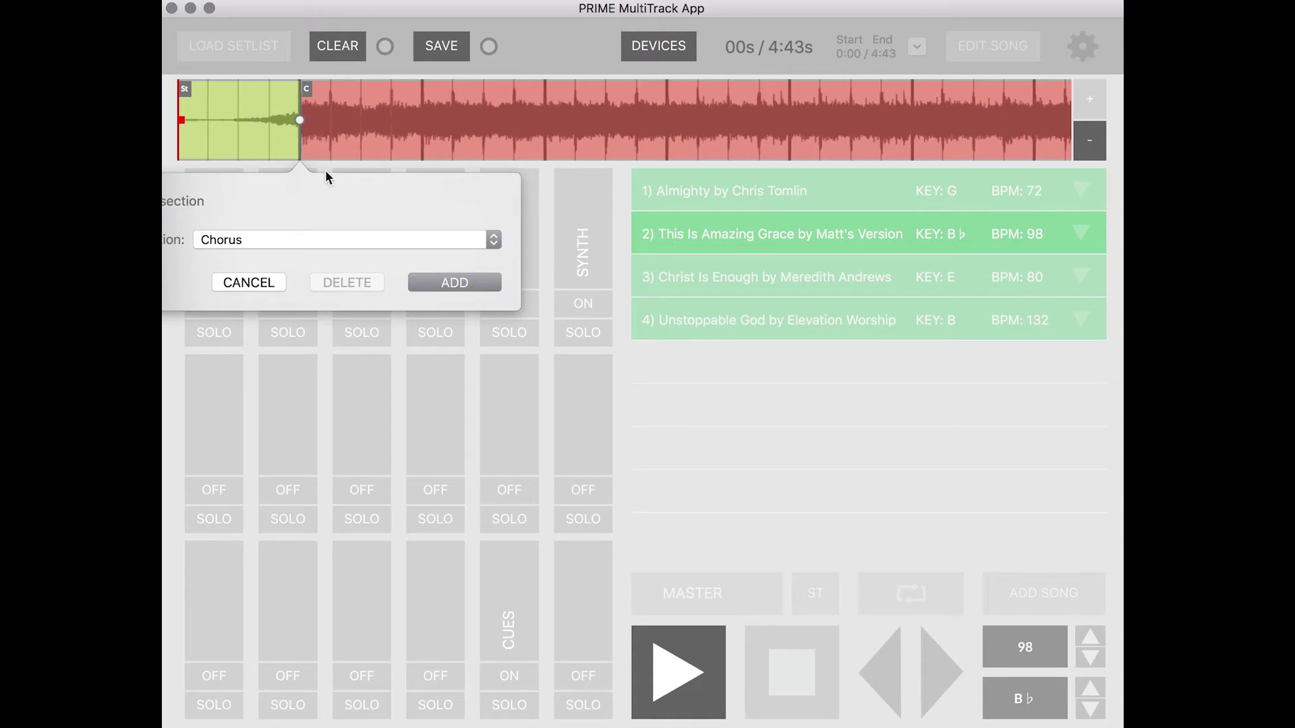
{"action": "left_click", "coordinate": [290, 239]}
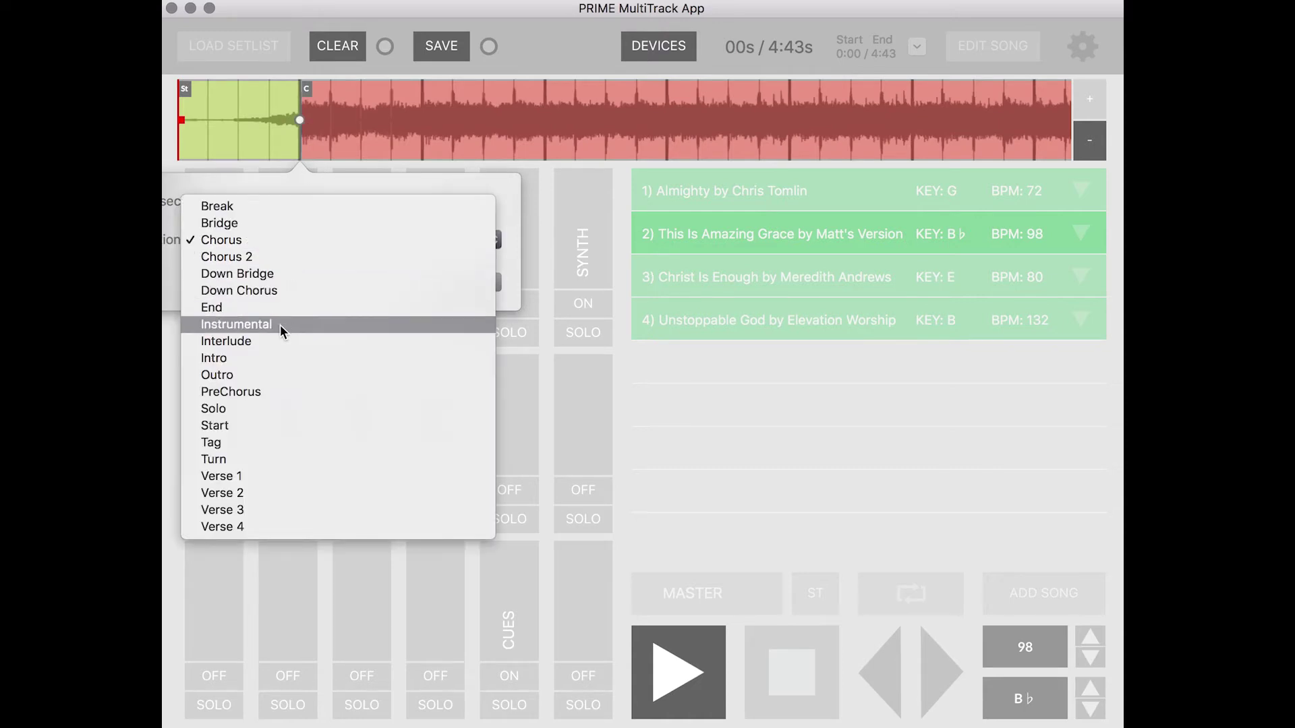
{"action": "left_click", "coordinate": [268, 357]}
{"action": "left_click", "coordinate": [447, 282]}
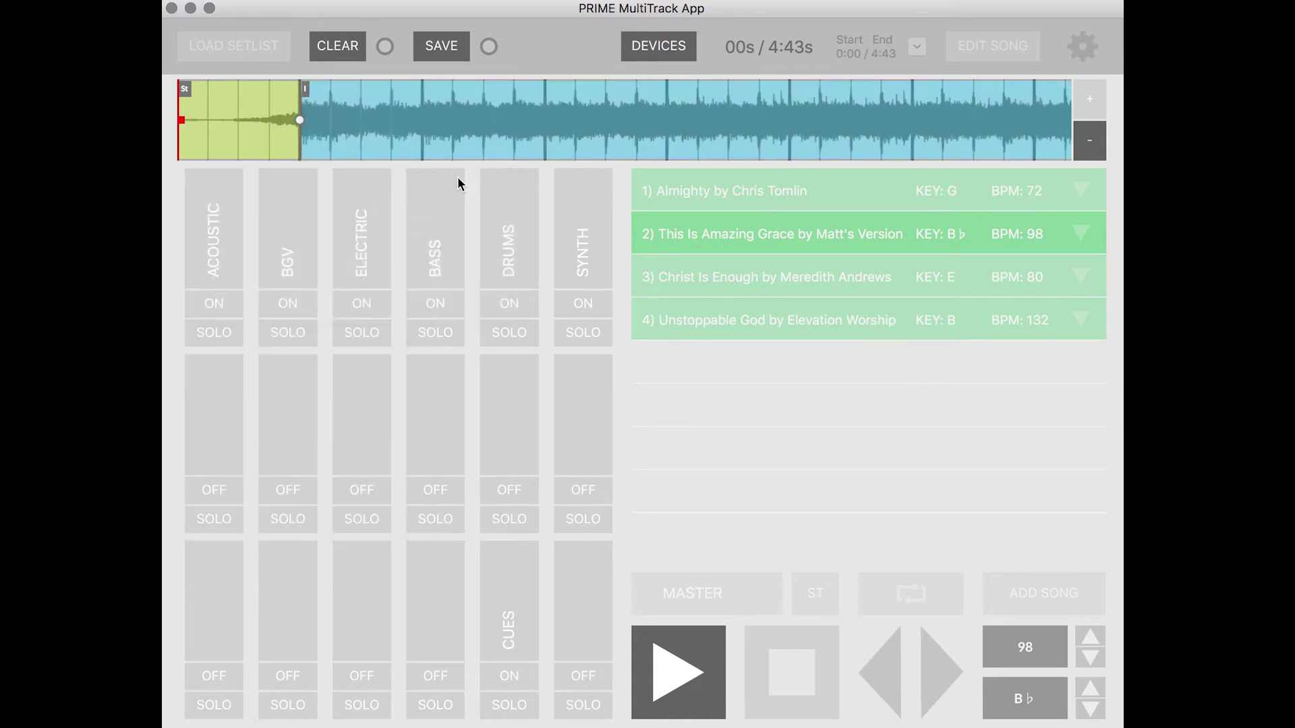
{"action": "left_click", "coordinate": [678, 657]}
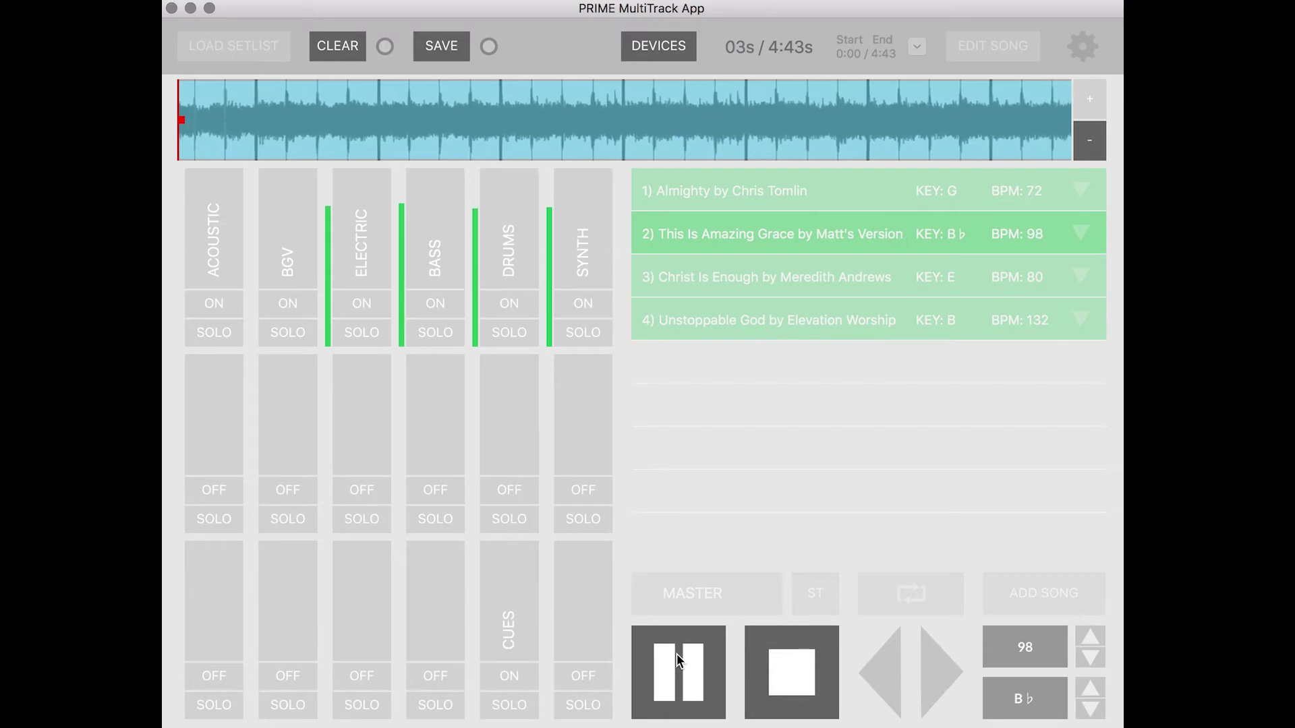
{"action": "left_click", "coordinate": [766, 666]}
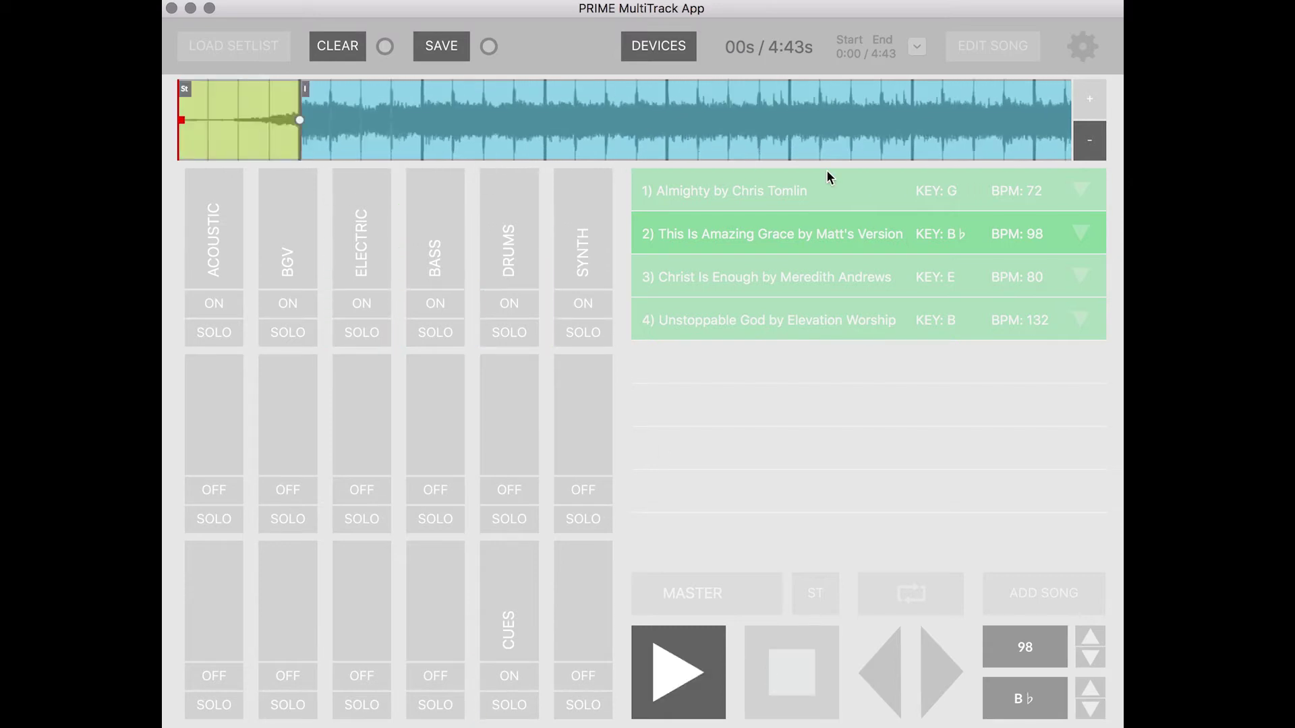
- Play from about 18 s to find where the verse begins, and add a Verse 1 section marker at about 24 s
{"action": "left_click", "coordinate": [1086, 142]}
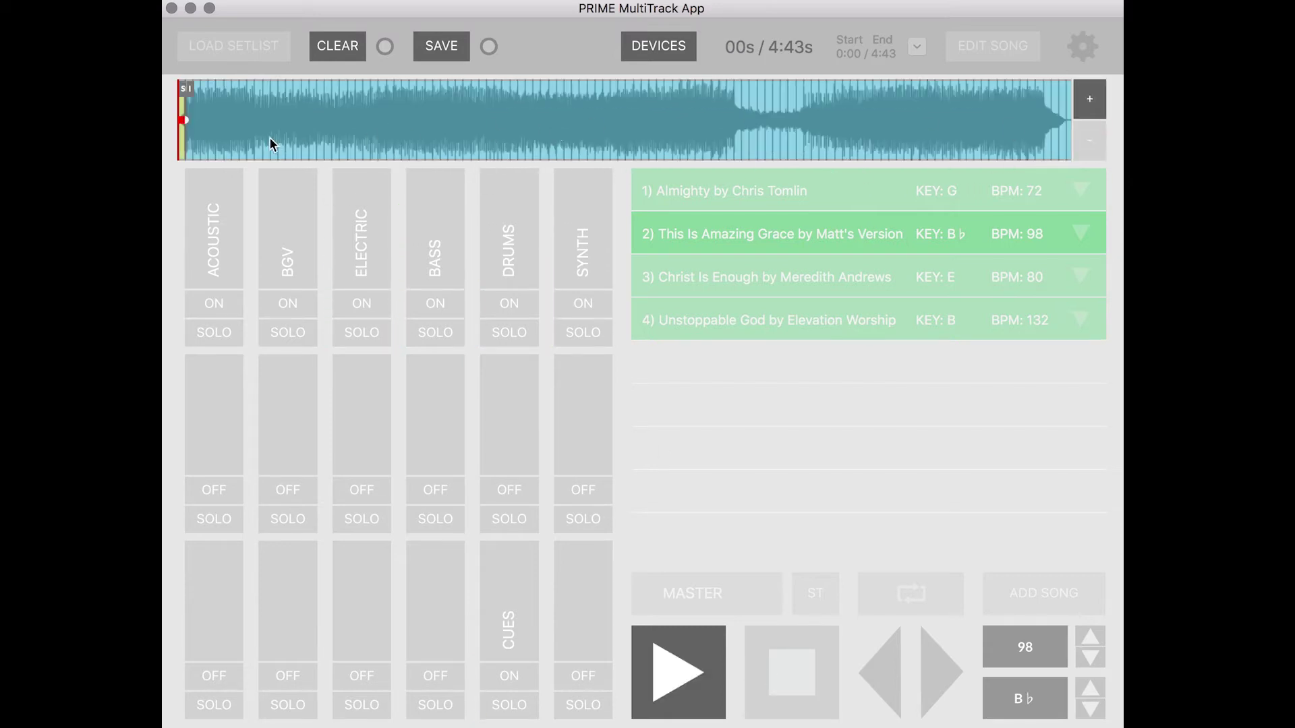
{"action": "mouse_move", "coordinate": [250, 138]}
{"action": "left_mouse_down"}
{"action": "mouse_move", "coordinate": [211, 138]}
{"action": "mouse_move", "coordinate": [232, 140]}
{"action": "left_mouse_up"}
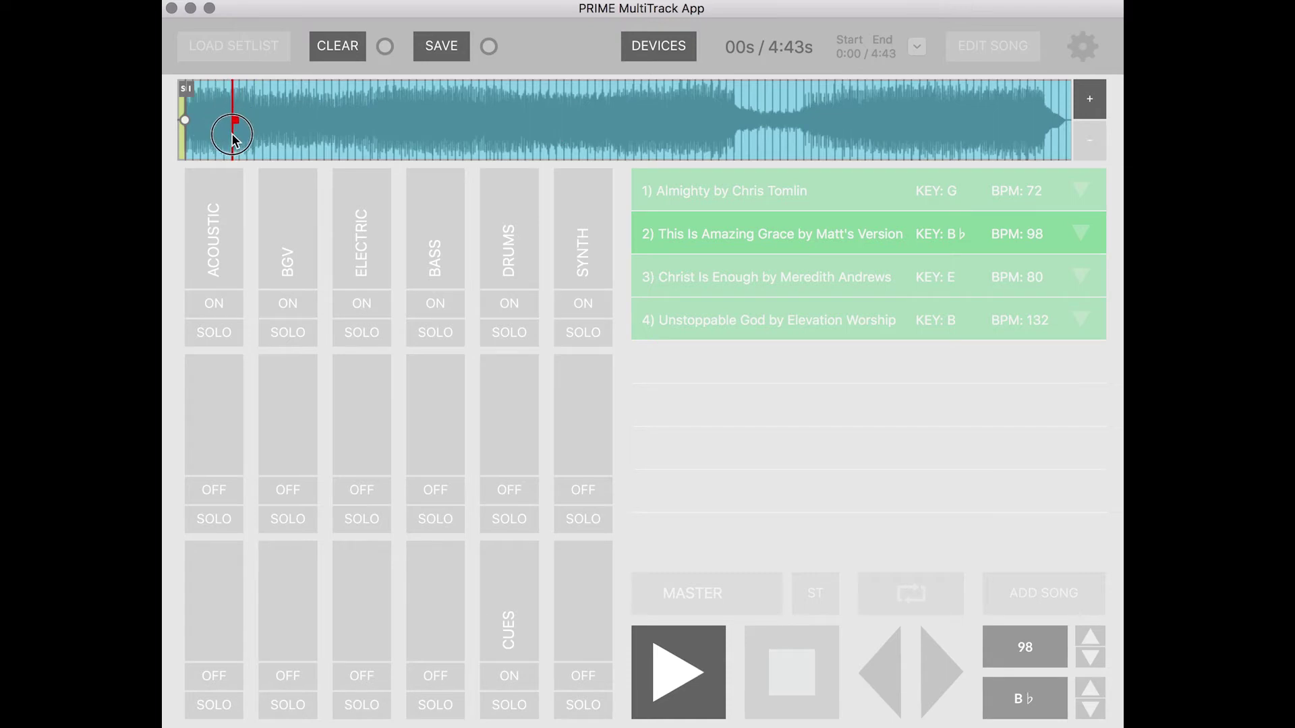
{"action": "left_click", "coordinate": [674, 671]}
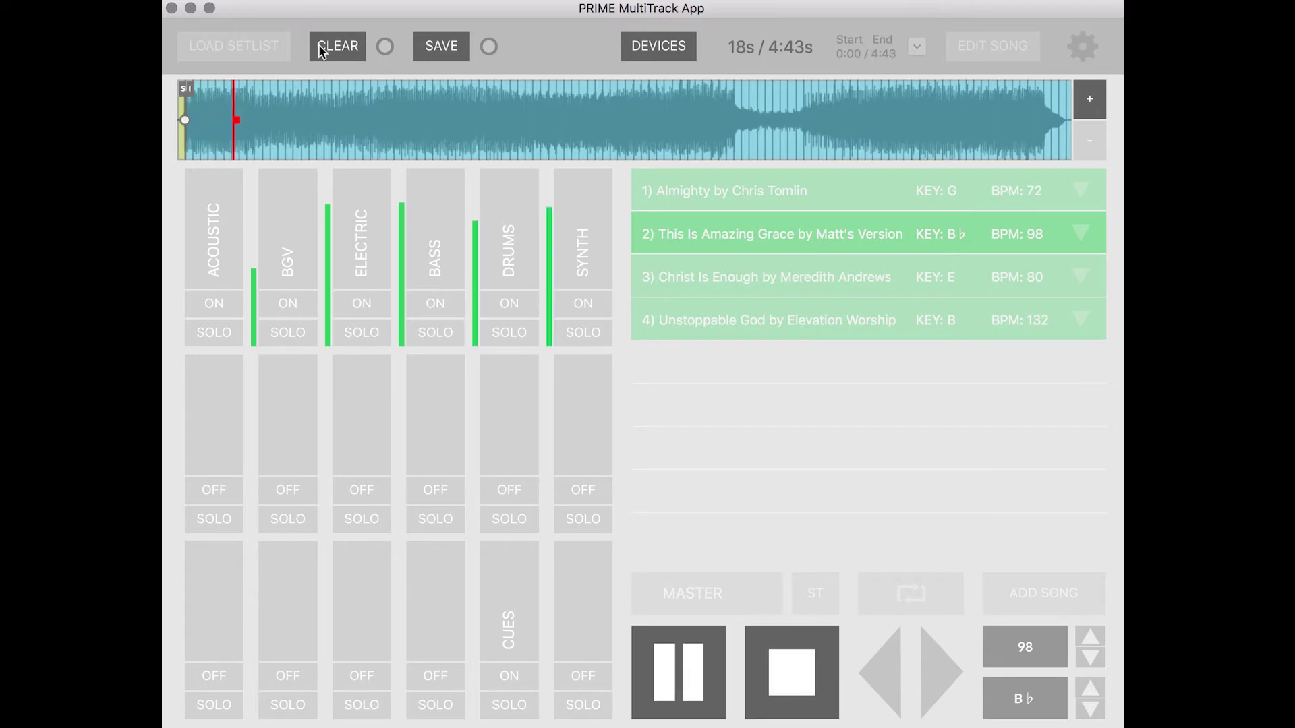
{"action": "left_click", "coordinate": [1097, 99]}
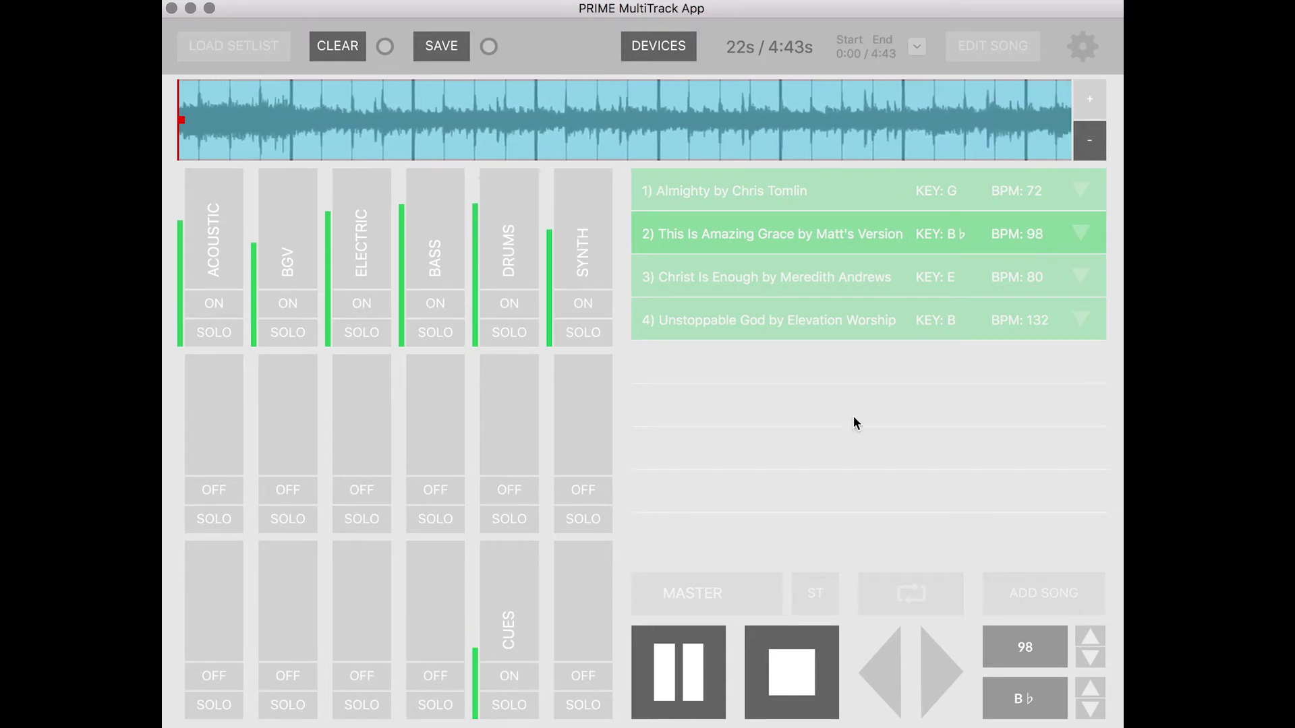
{"action": "left_click", "coordinate": [682, 658]}
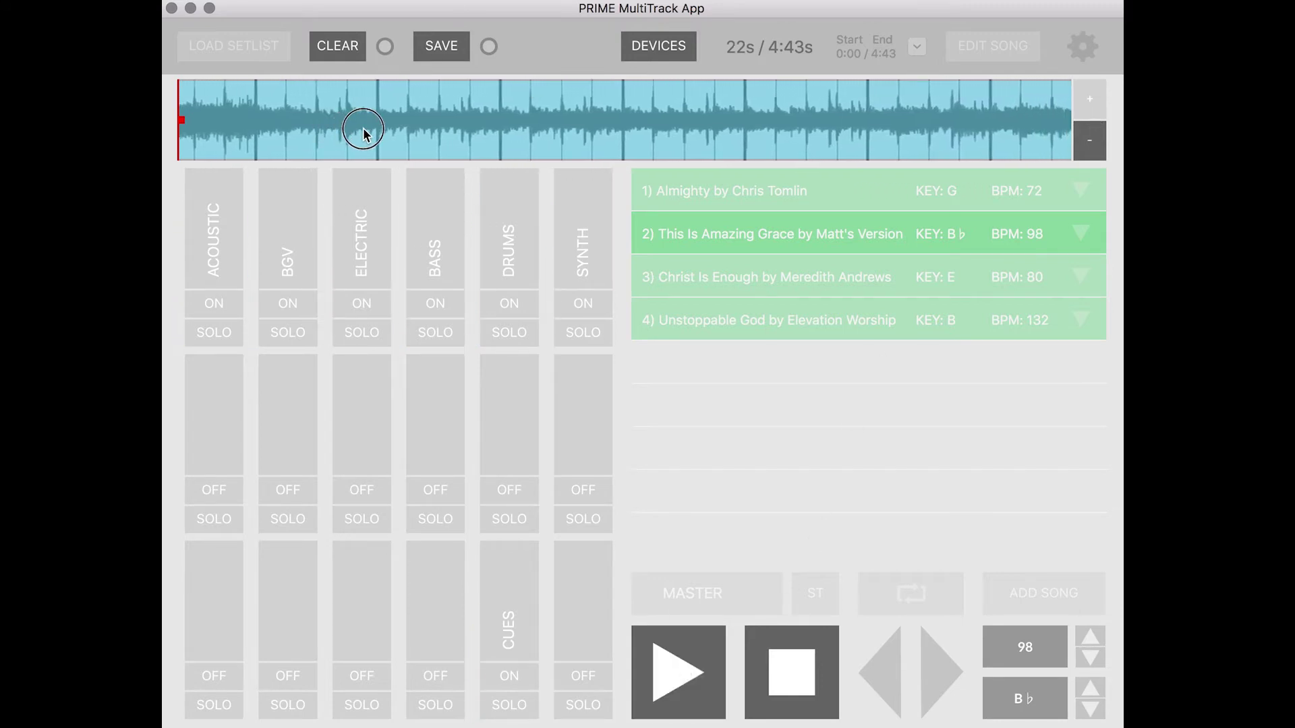
{"action": "left_click", "coordinate": [1077, 144]}
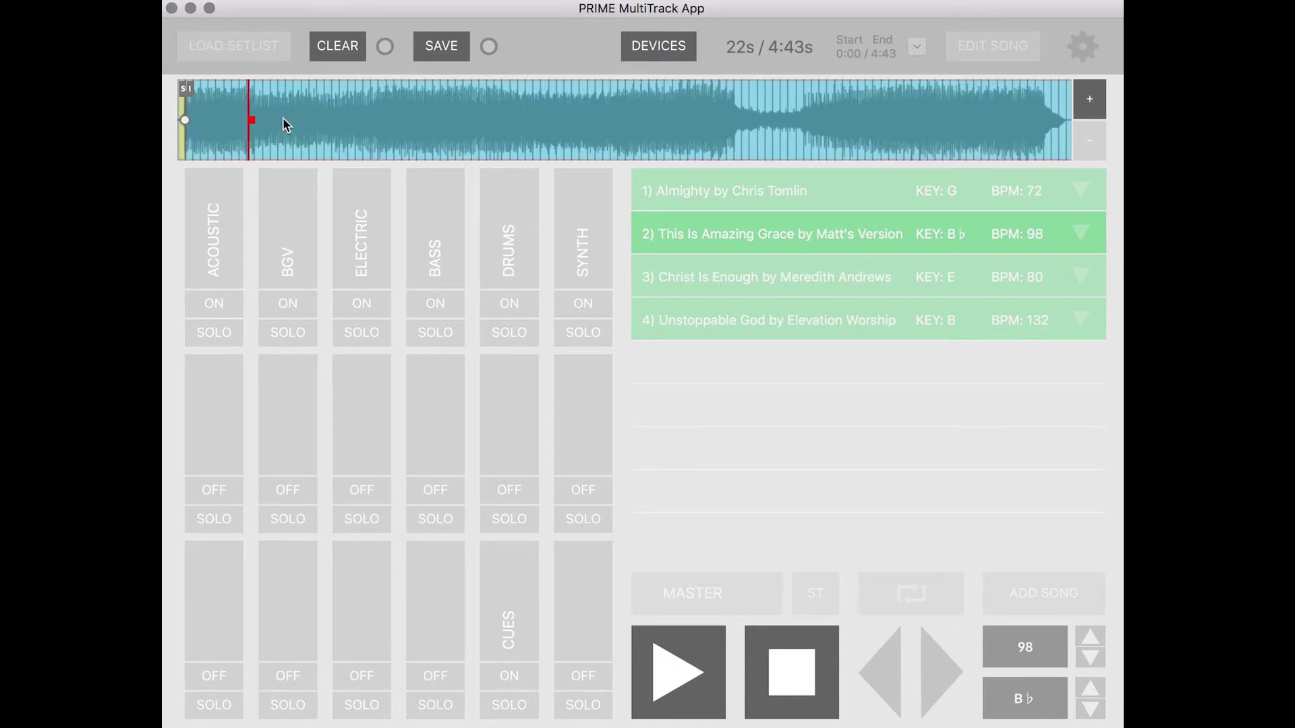
{"action": "left_click", "coordinate": [255, 111]}
{"action": "left_click", "coordinate": [233, 239]}
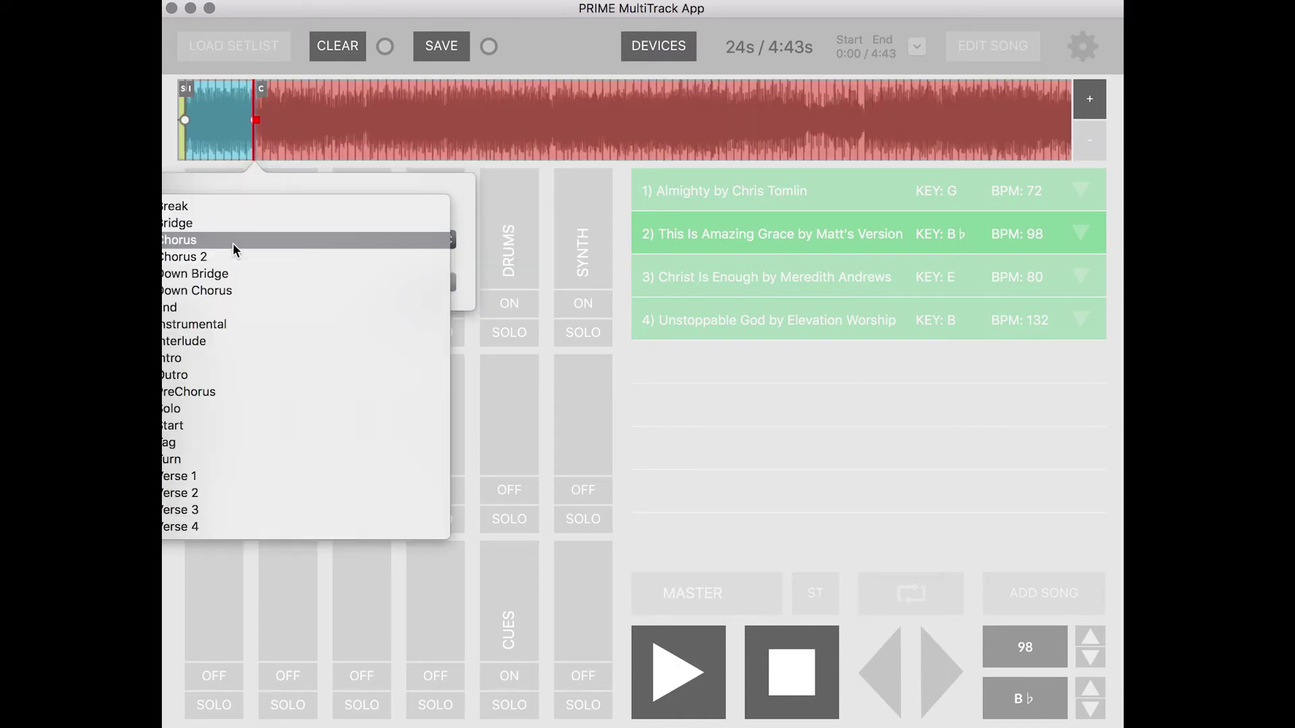
{"action": "left_click", "coordinate": [224, 475]}
{"action": "left_click", "coordinate": [401, 282]}
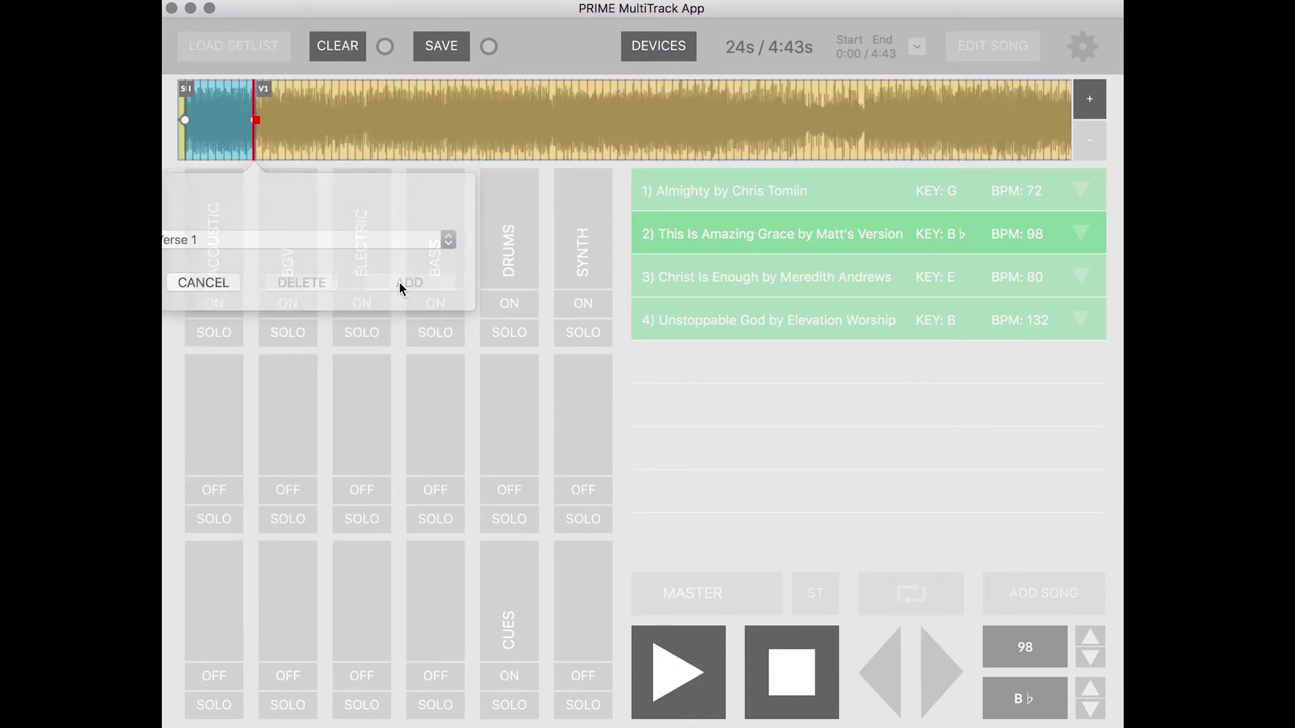
- Play from about 21 s to check the position of the Verse 1 marker, and stop playback
{"action": "left_click_drag", "start_coordinate": [254, 145], "coordinate": [245, 144]}
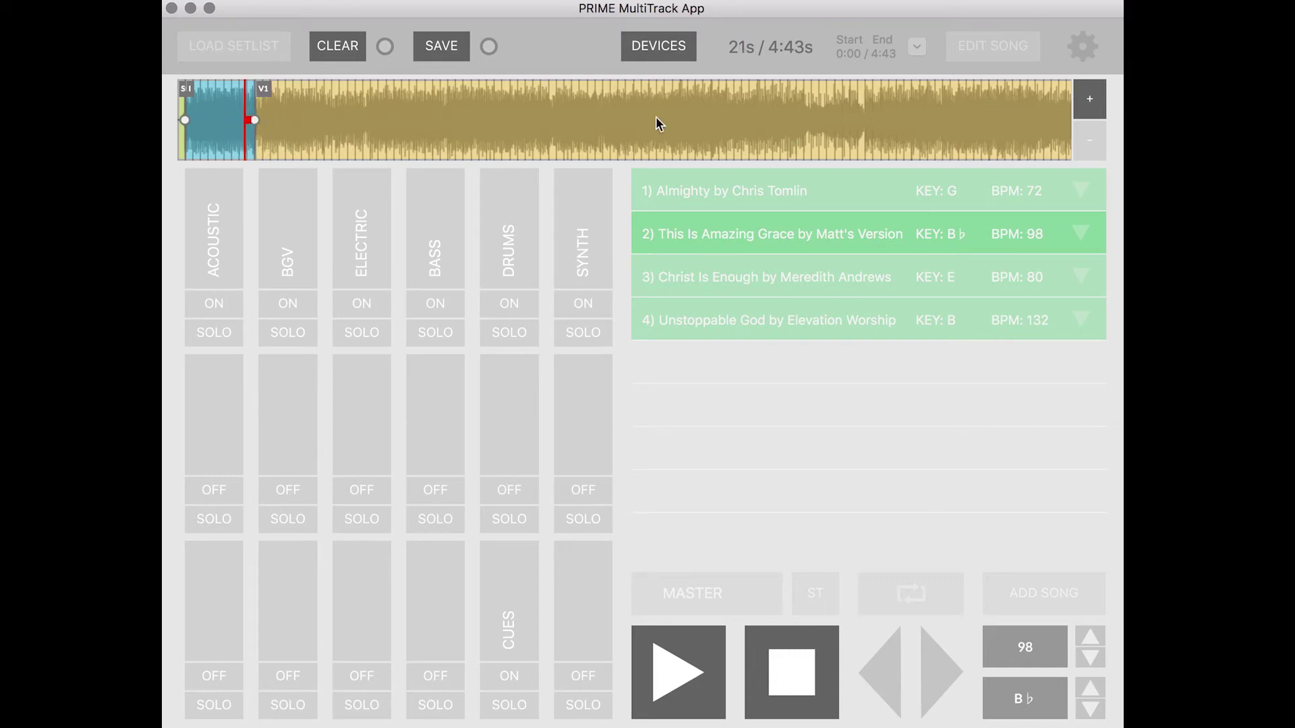
{"action": "left_click", "coordinate": [1090, 100]}
{"action": "left_click", "coordinate": [686, 684]}
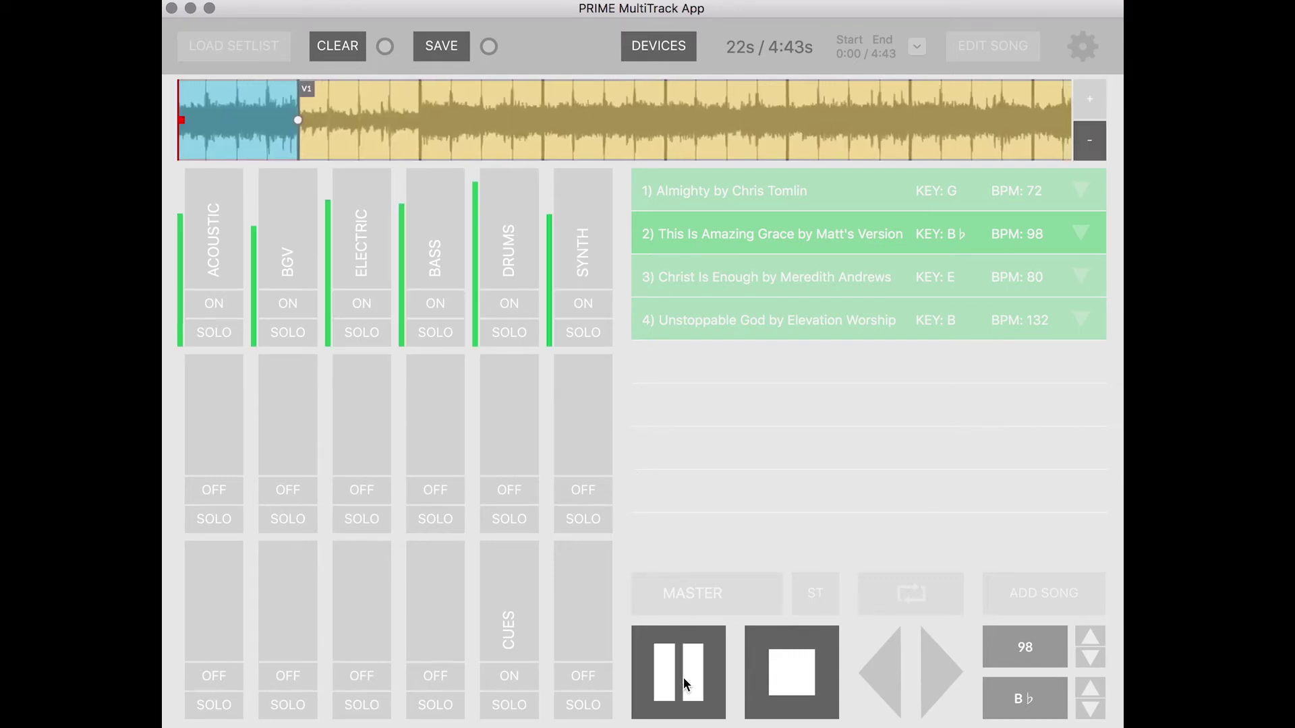
{"action": "left_click", "coordinate": [759, 682]}
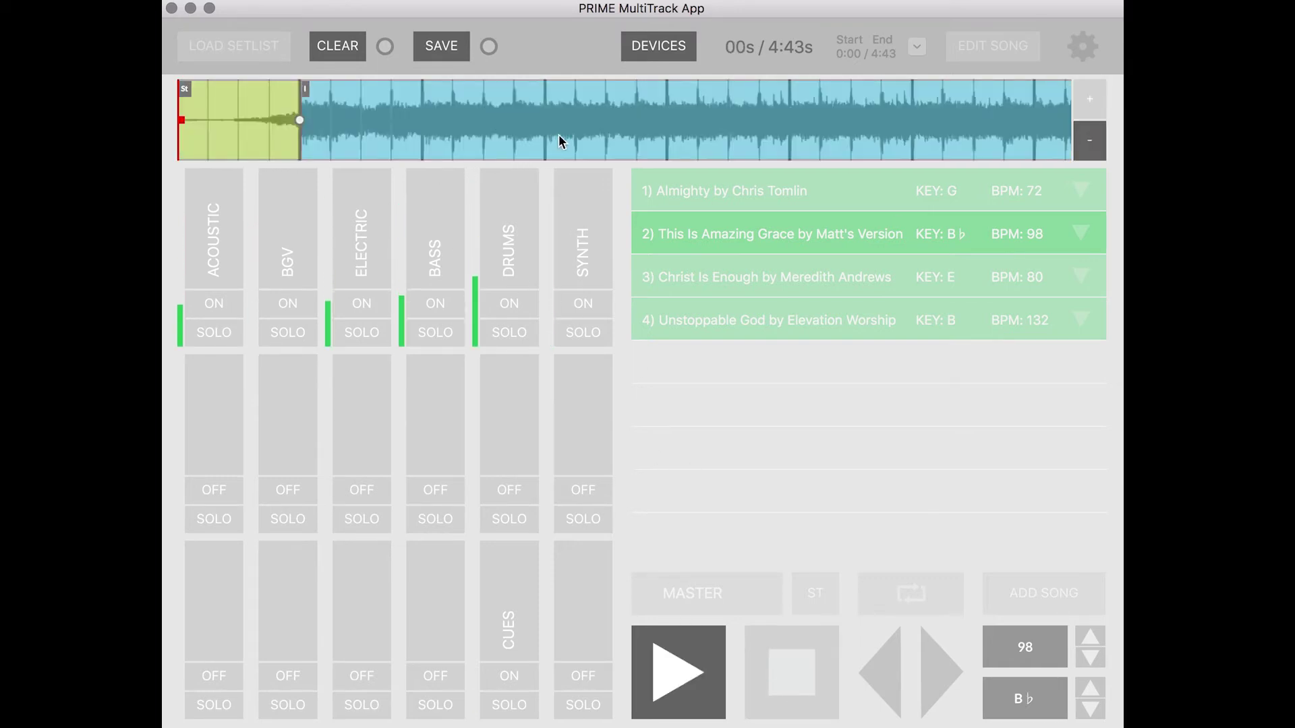
{"action": "left_click", "coordinate": [1087, 141]}
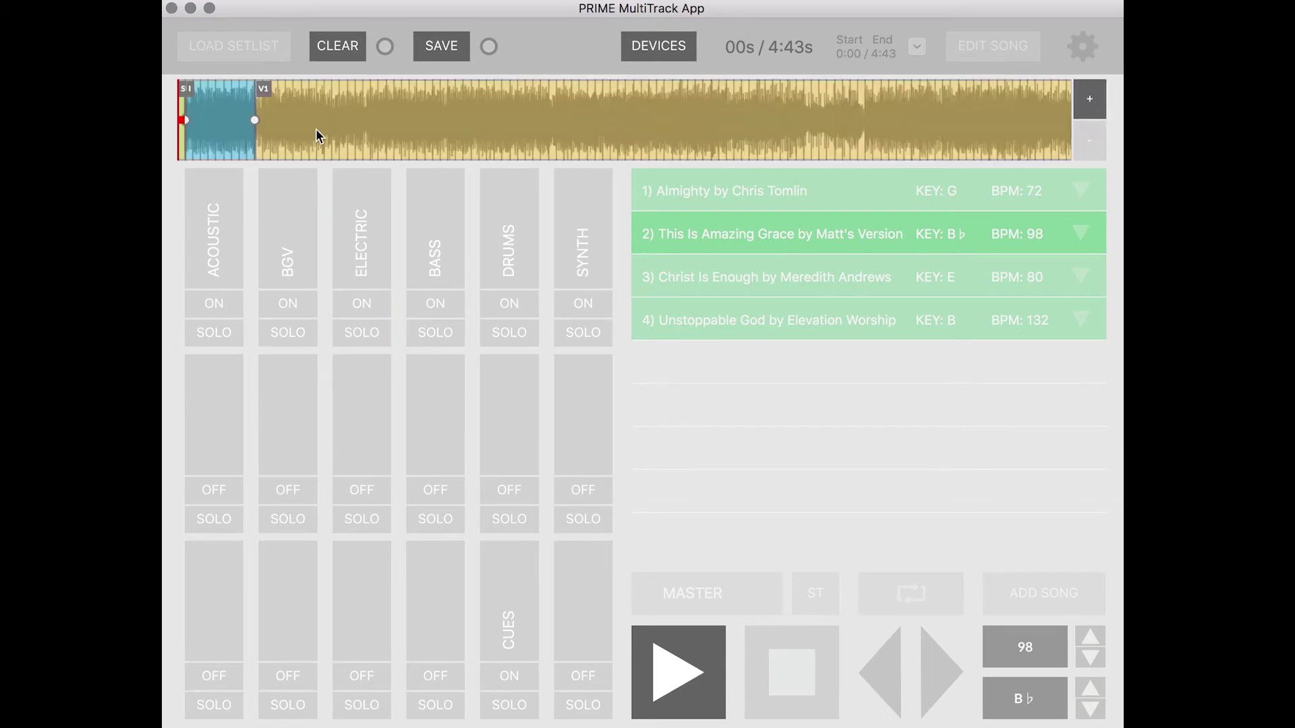
- Move the Verse 1 marker slightly earlier in the song, shortening the Intro section
{"action": "mouse_move", "coordinate": [253, 120]}
{"action": "left_mouse_down"}
{"action": "mouse_move", "coordinate": [240, 101]}
{"action": "mouse_move", "coordinate": [249, 110]}
{"action": "left_mouse_up"}
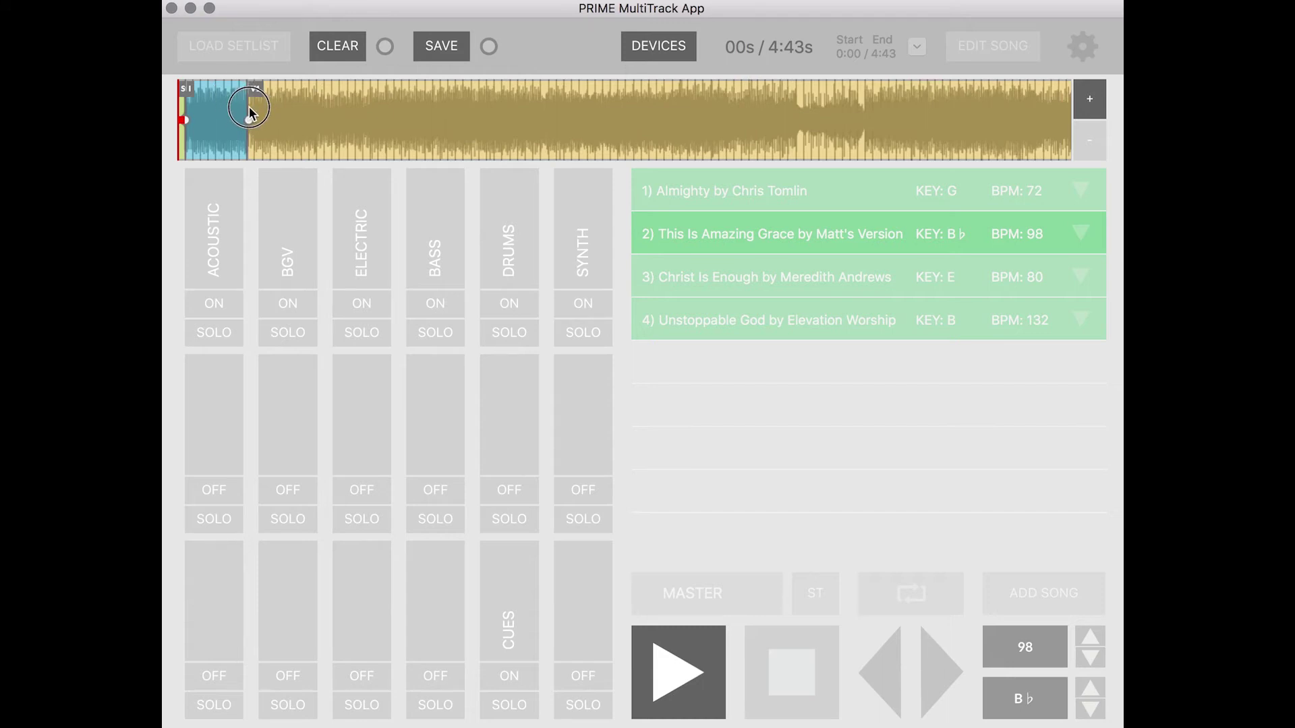
{"action": "left_click", "coordinate": [1089, 101]}
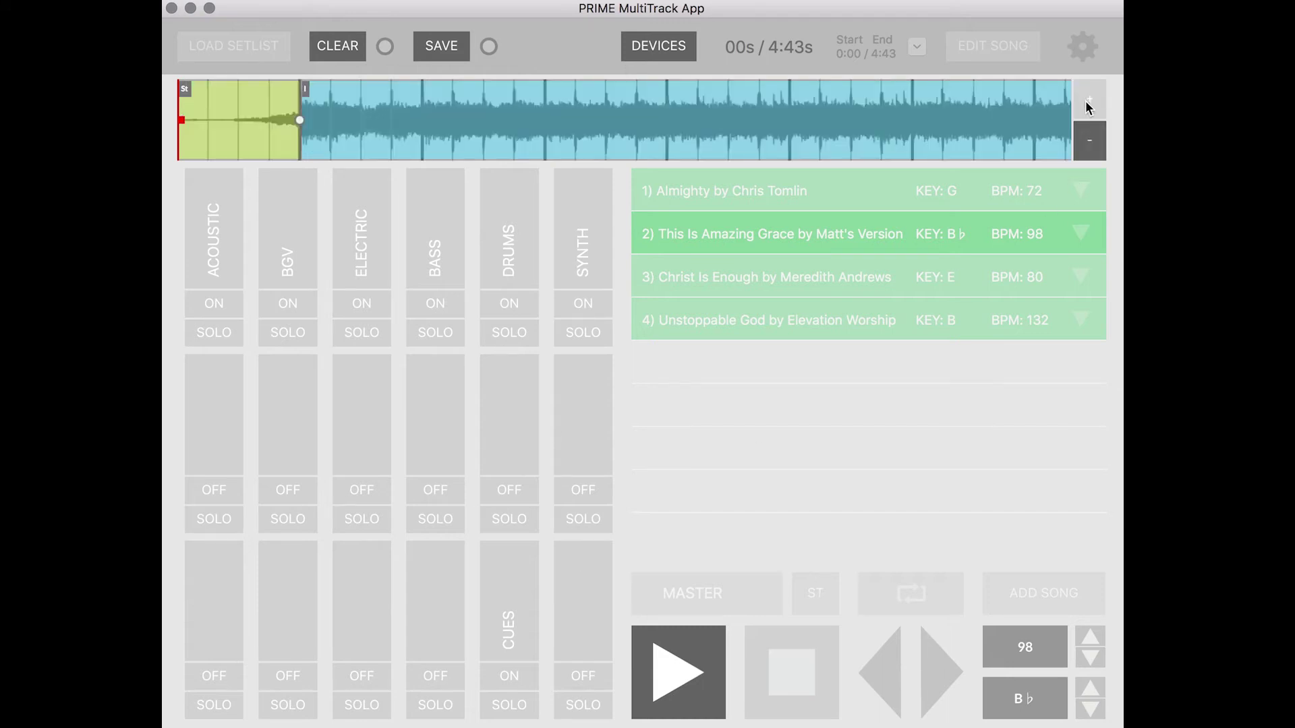
{"action": "left_click", "coordinate": [1093, 139]}
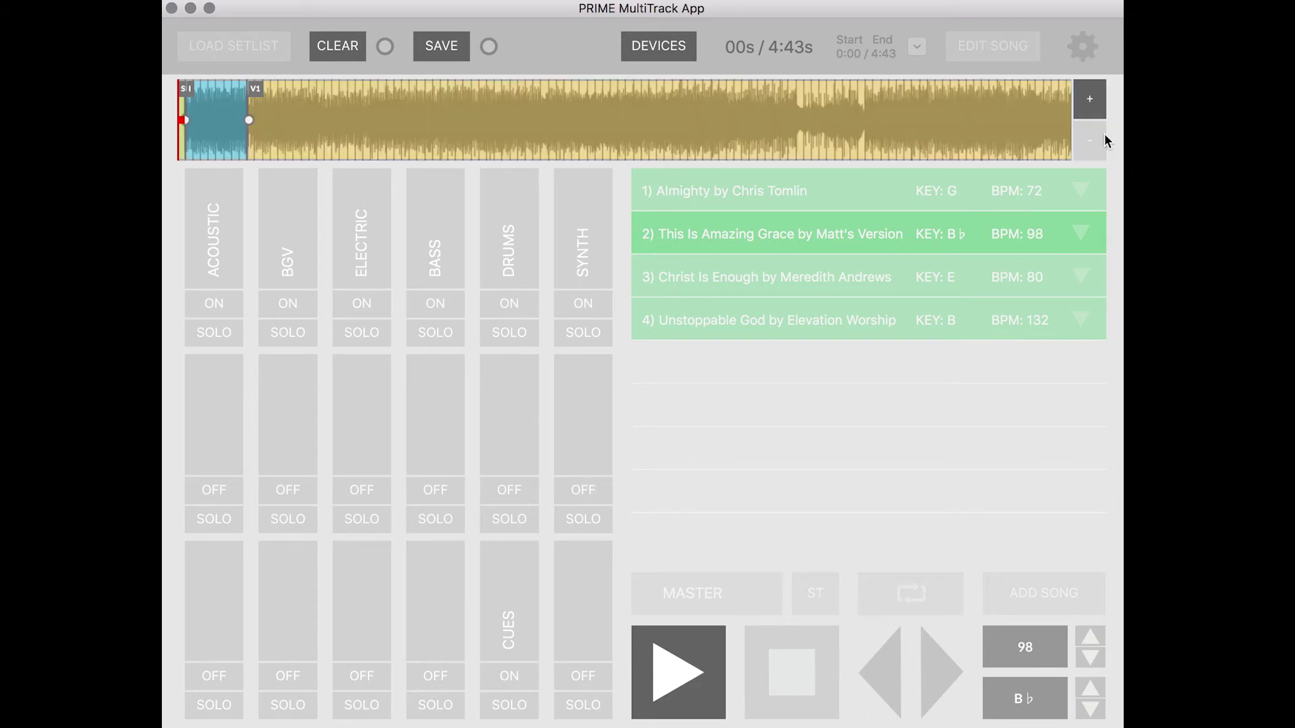
- Play from about 10 s in the Intro to check the adjusted Verse 1 marker, and pause playback
{"action": "left_click", "coordinate": [1090, 101]}
{"action": "left_click", "coordinate": [560, 129]}
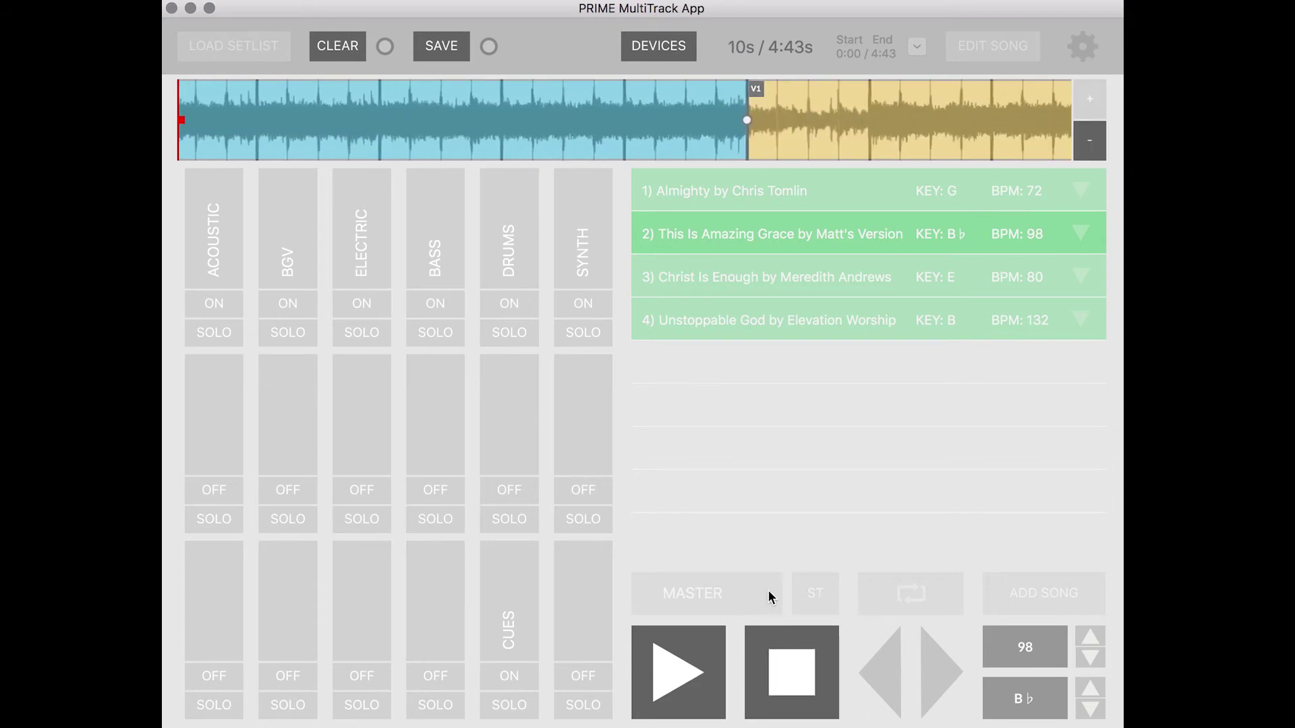
{"action": "left_click", "coordinate": [708, 681]}
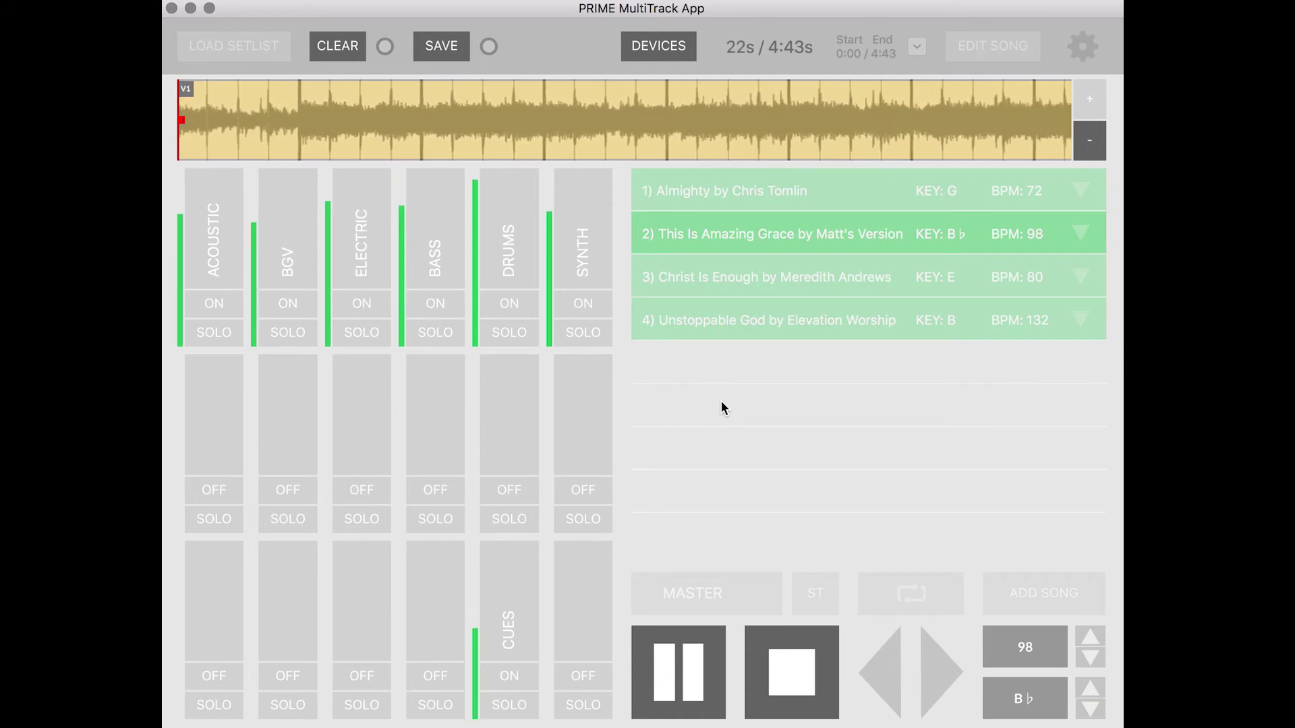
{"action": "left_click", "coordinate": [699, 644]}
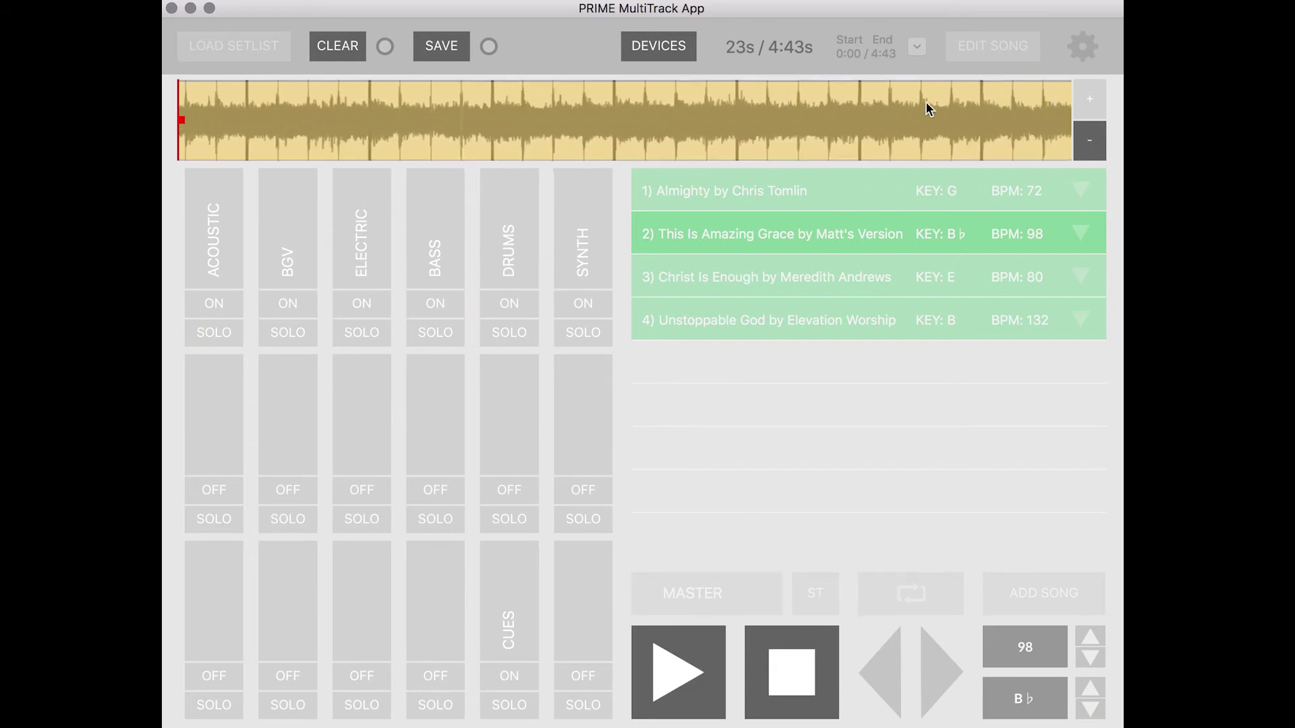
- Search for the start of the chorus by playing short passages around 1:17 and 1:00, pausing after each
{"action": "left_click", "coordinate": [928, 109]}
{"action": "left_click", "coordinate": [694, 667]}
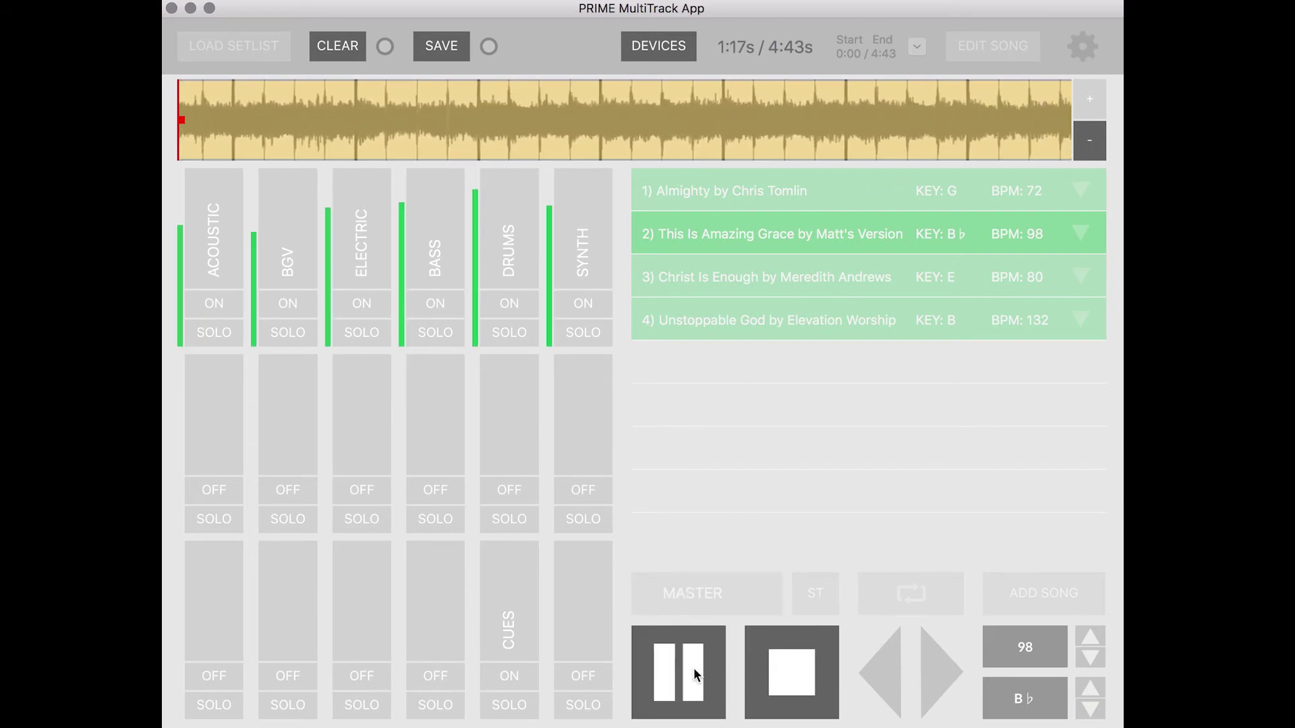
{"action": "left_click", "coordinate": [698, 663]}
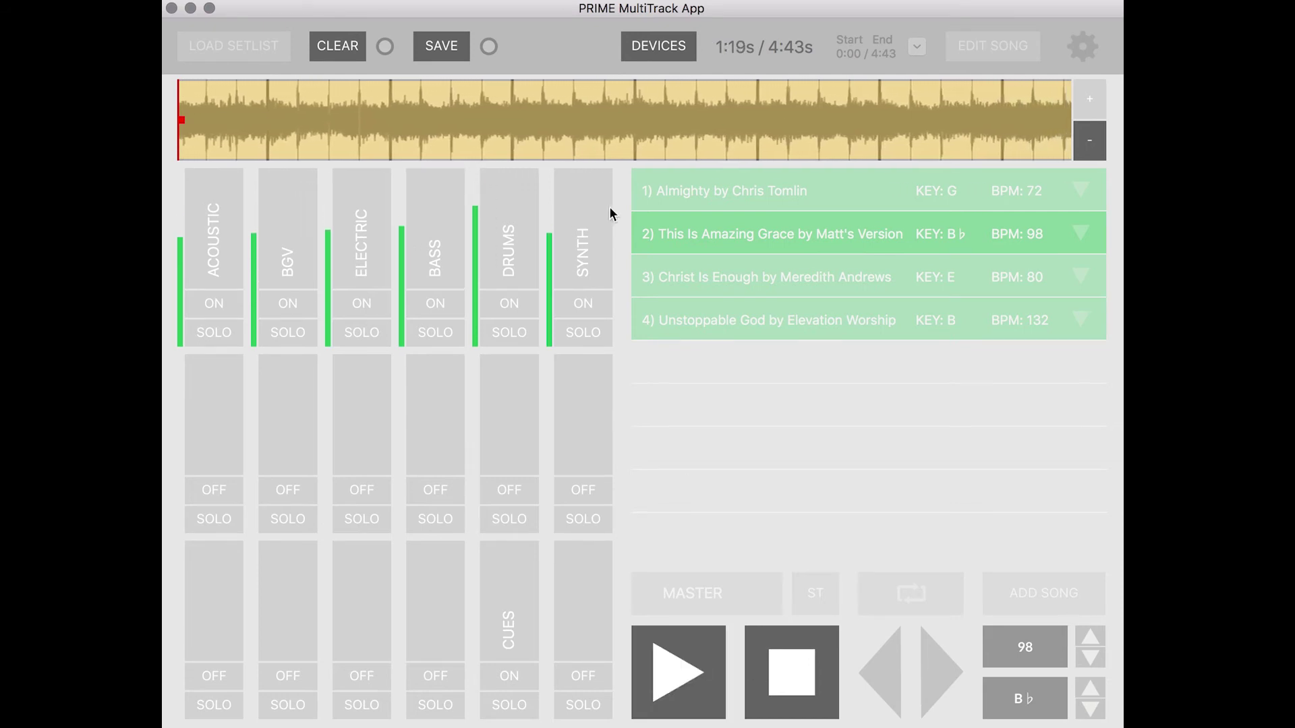
{"action": "left_click", "coordinate": [544, 102]}
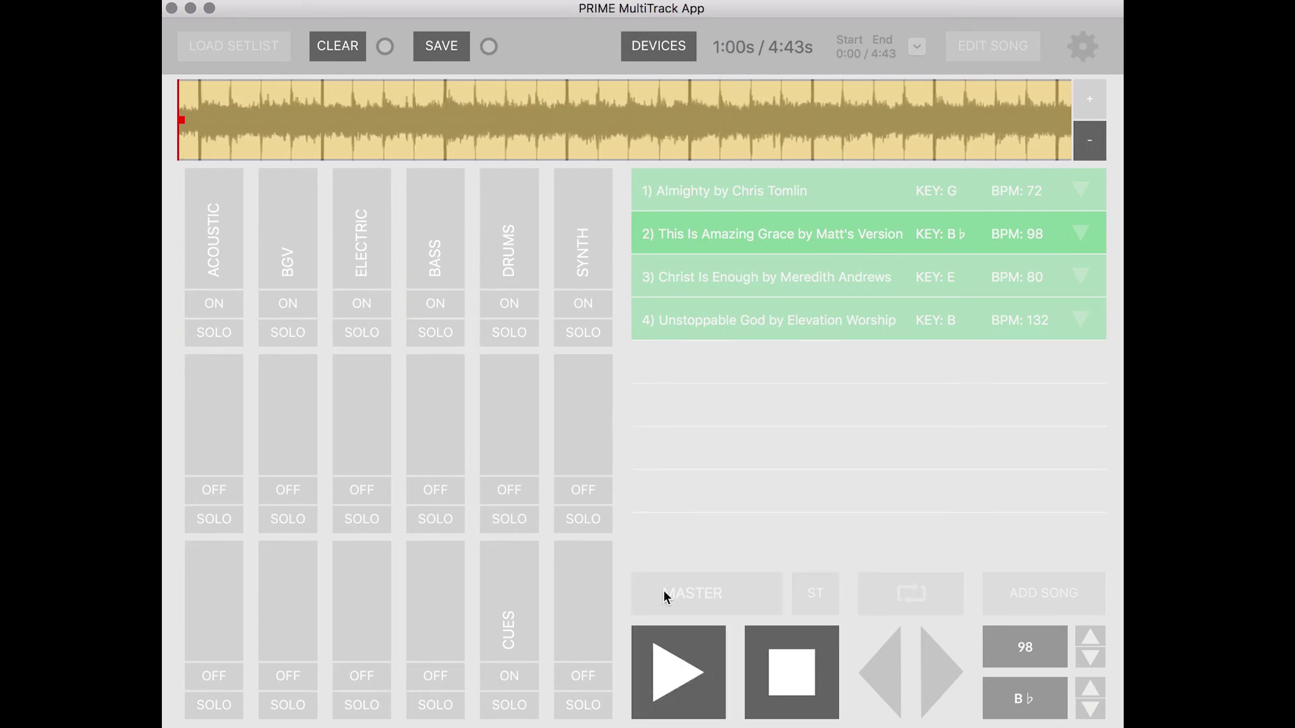
{"action": "left_click", "coordinate": [671, 668]}
{"action": "left_click", "coordinate": [671, 670]}
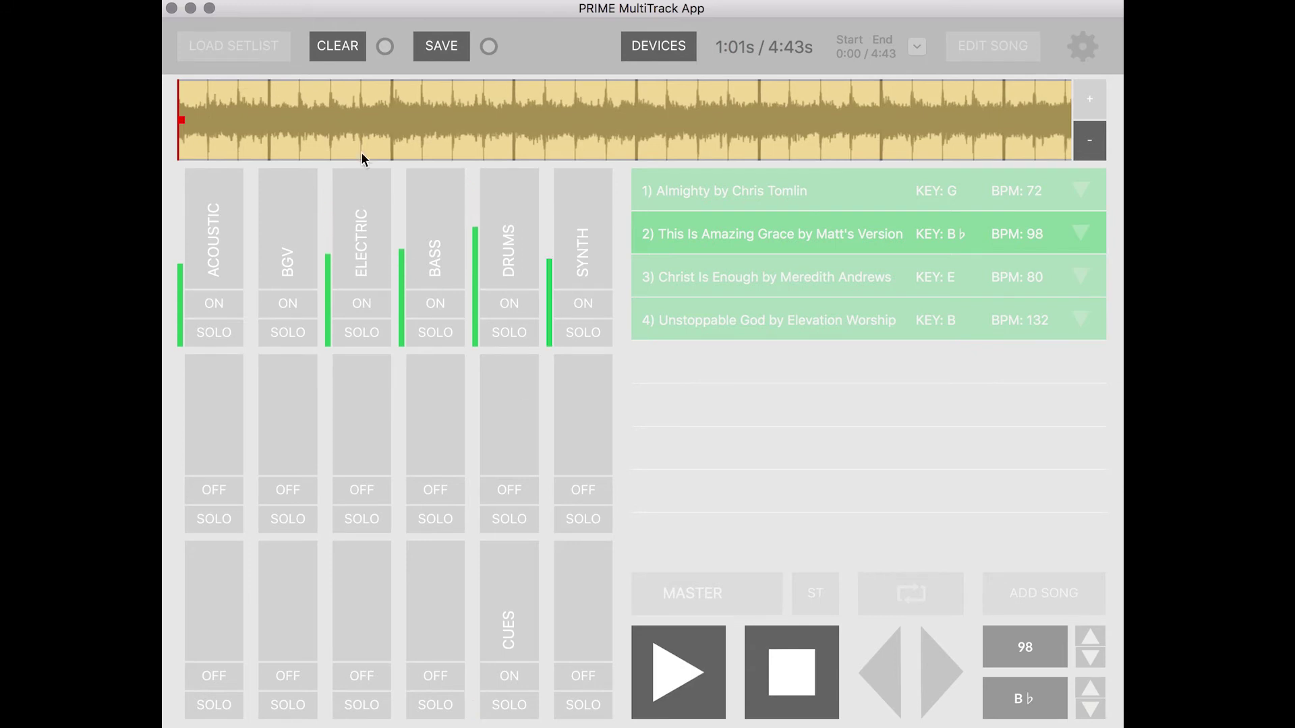
- Play from about 57 s to locate the chorus, and add a Chorus section marker at the bar line just after 59 s
{"action": "left_click", "coordinate": [355, 120]}
{"action": "left_click", "coordinate": [678, 671]}
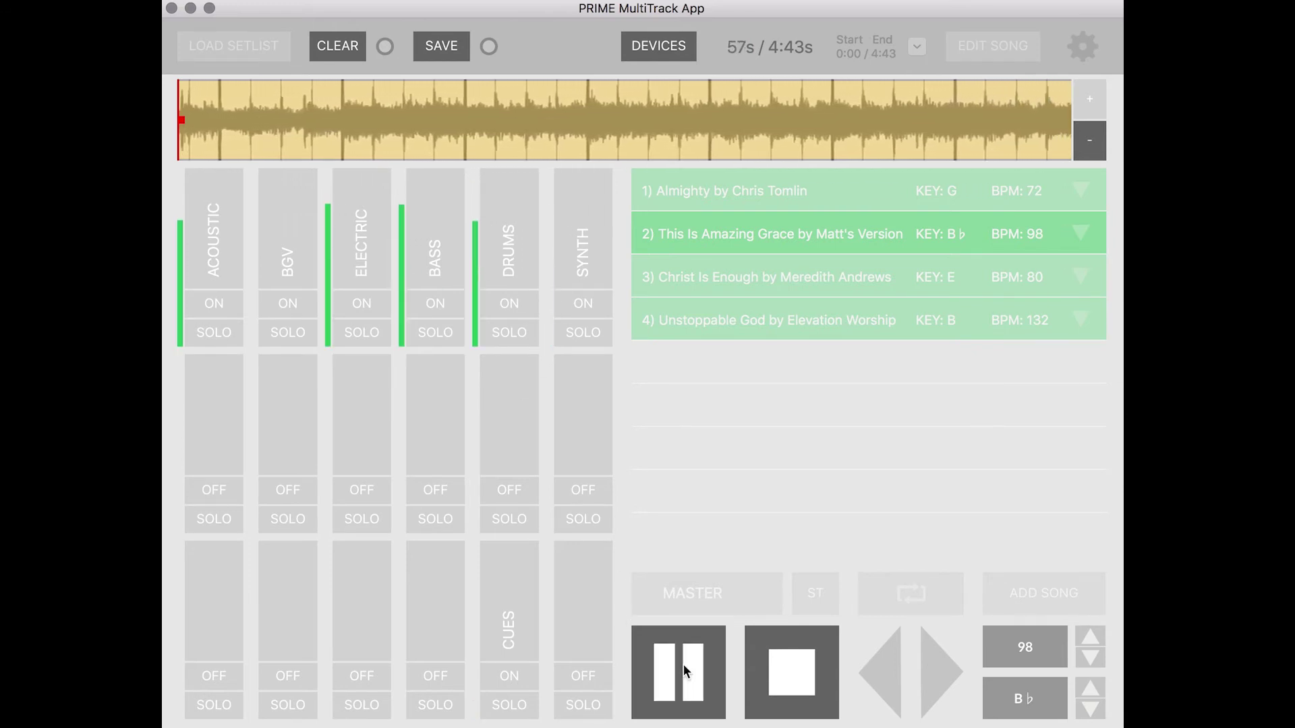
{"action": "left_click", "coordinate": [682, 665]}
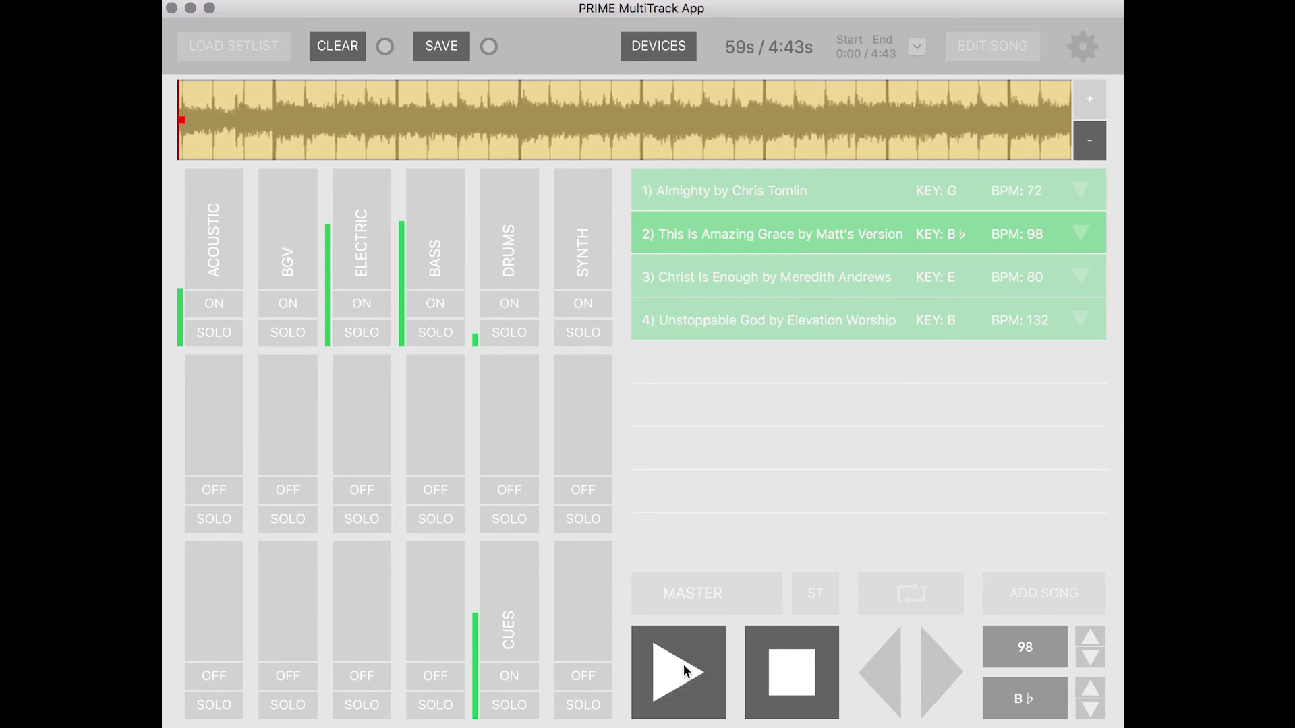
{"action": "left_click", "coordinate": [275, 118]}
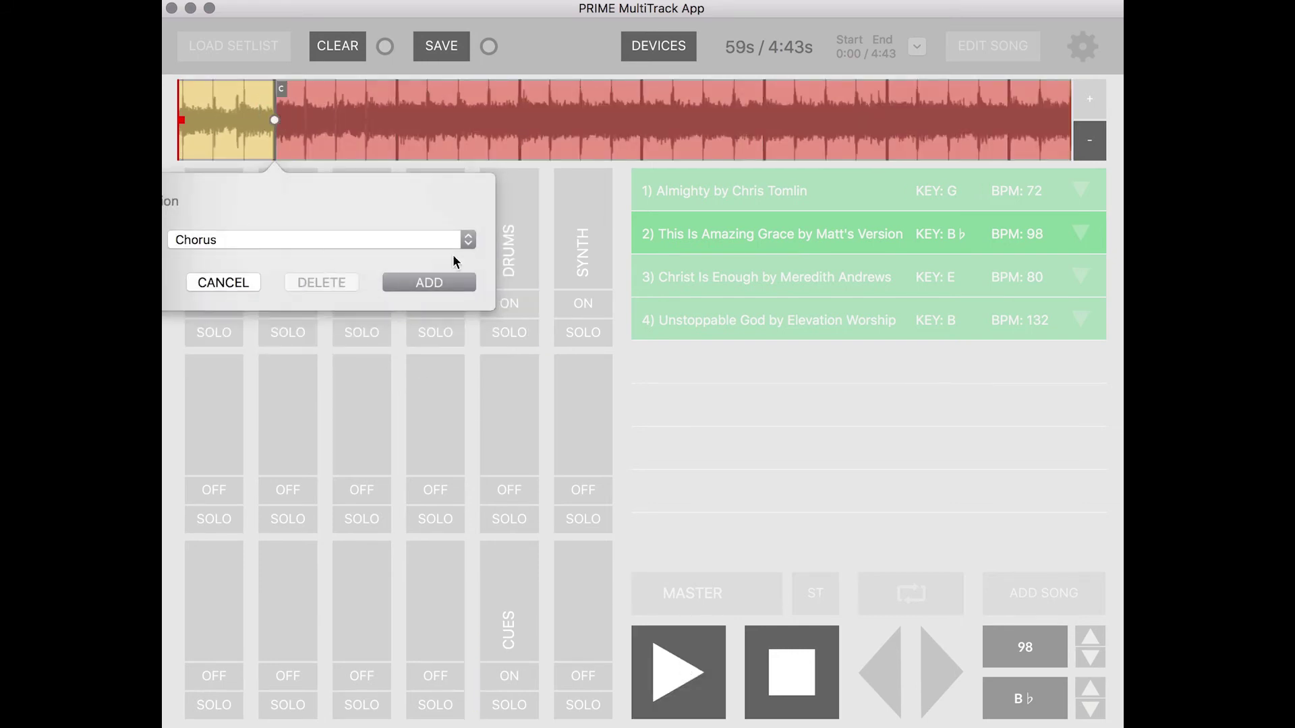
{"action": "left_click", "coordinate": [451, 282]}
{"action": "left_click", "coordinate": [1100, 138]}
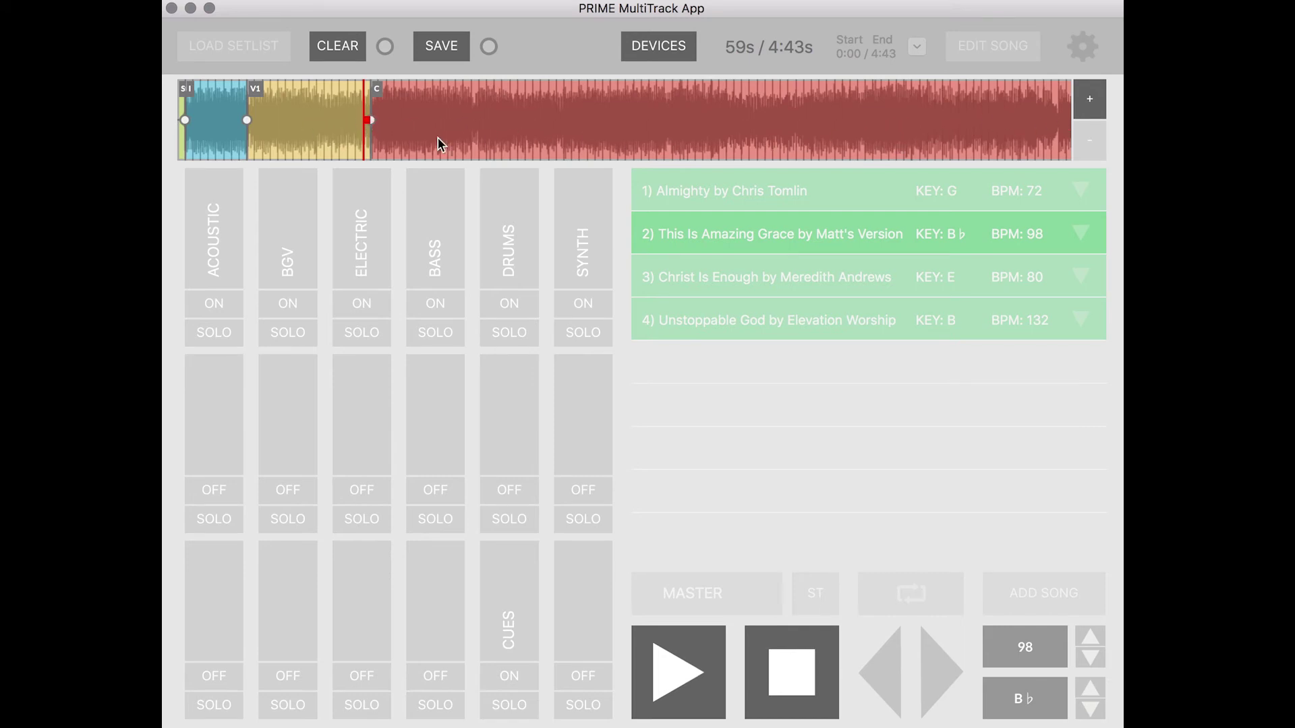
- Add a Bridge section marker at about 1:33, inside the Chorus section
{"action": "double_click", "coordinate": [473, 124]}
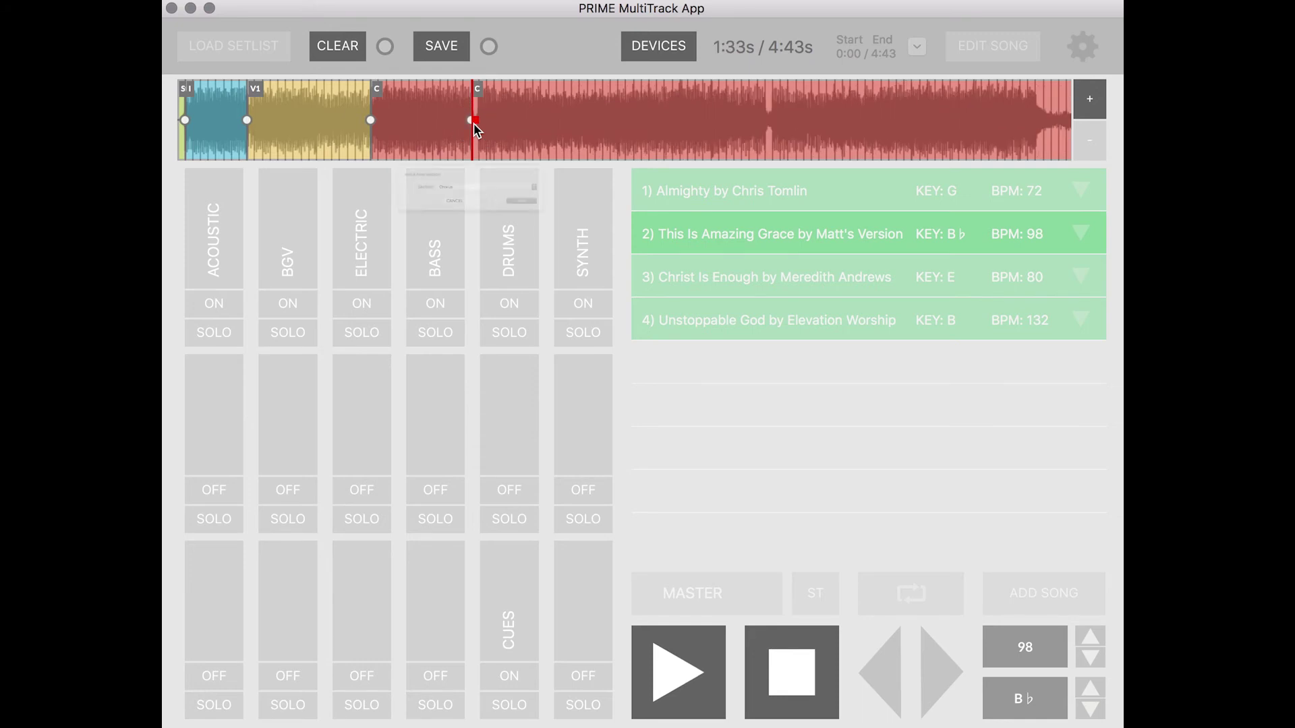
{"action": "left_click", "coordinate": [390, 241]}
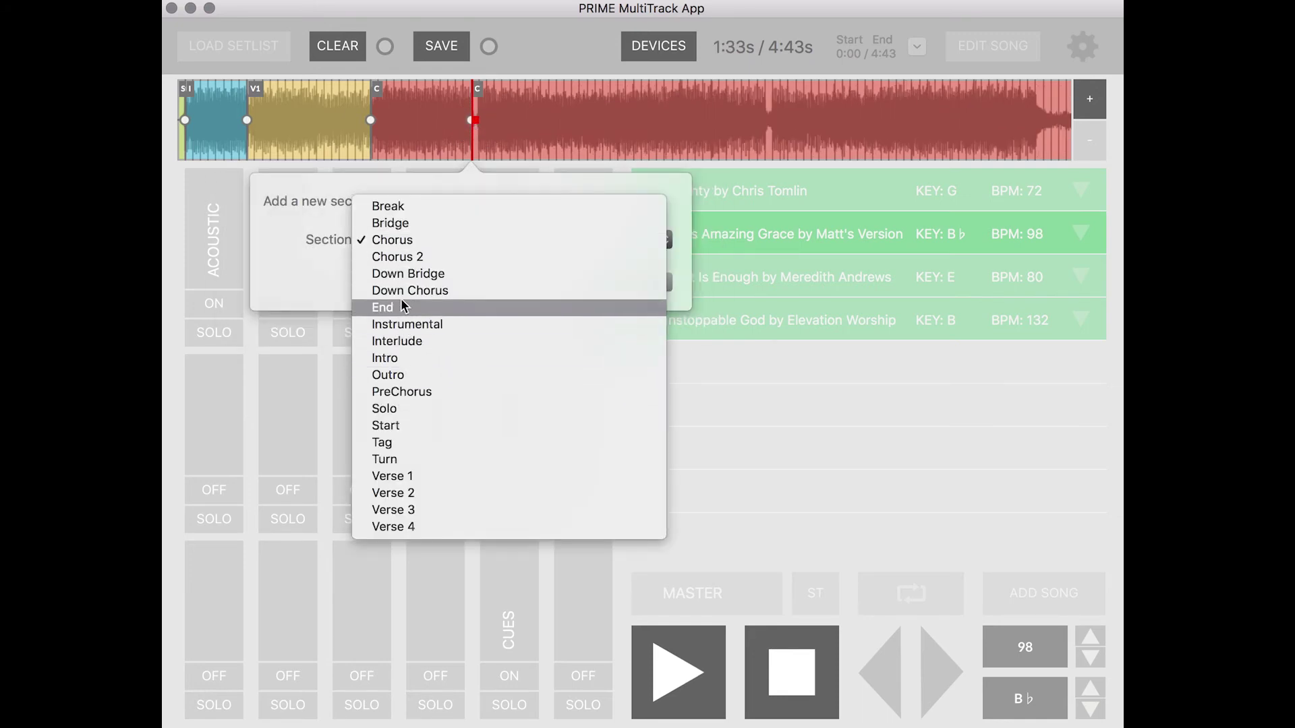
{"action": "left_click", "coordinate": [394, 224]}
{"action": "left_click", "coordinate": [627, 277]}
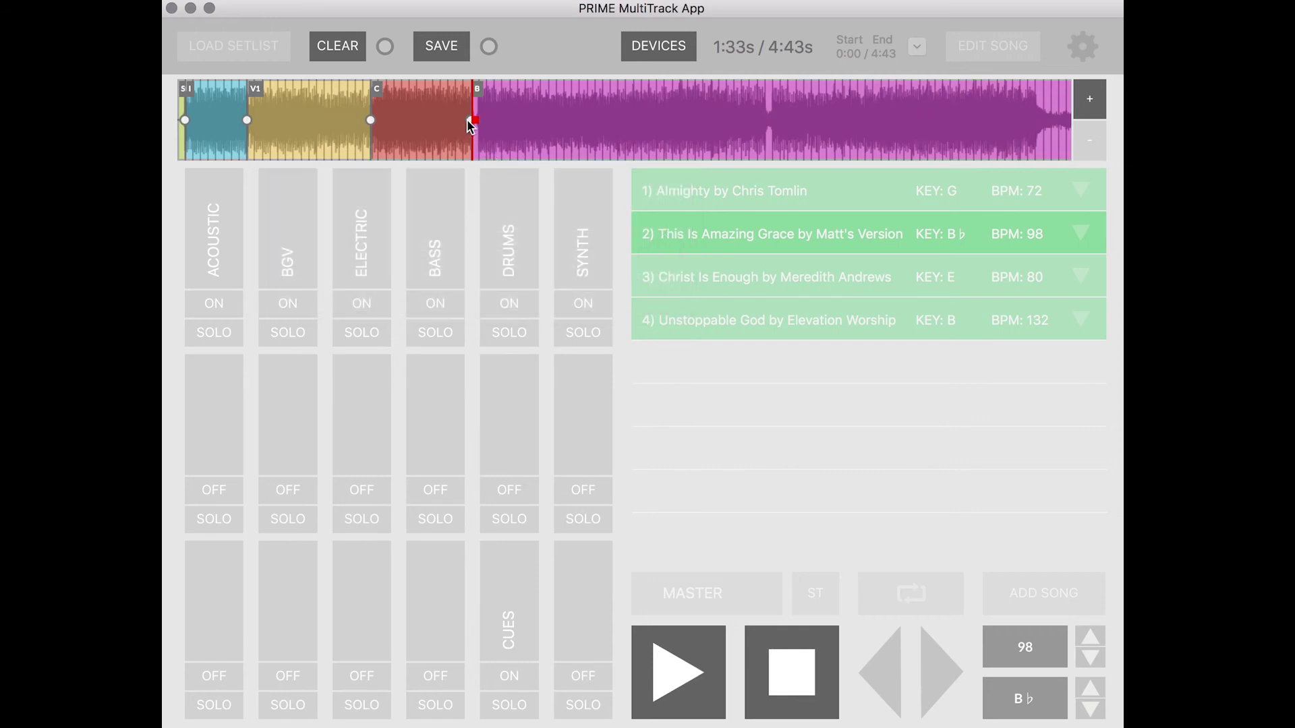
- Move the Bridge marker back into Verse 1 ahead of the Chorus, and return it to just after 1:33
{"action": "left_click_drag", "start_coordinate": [468, 119], "coordinate": [333, 120]}
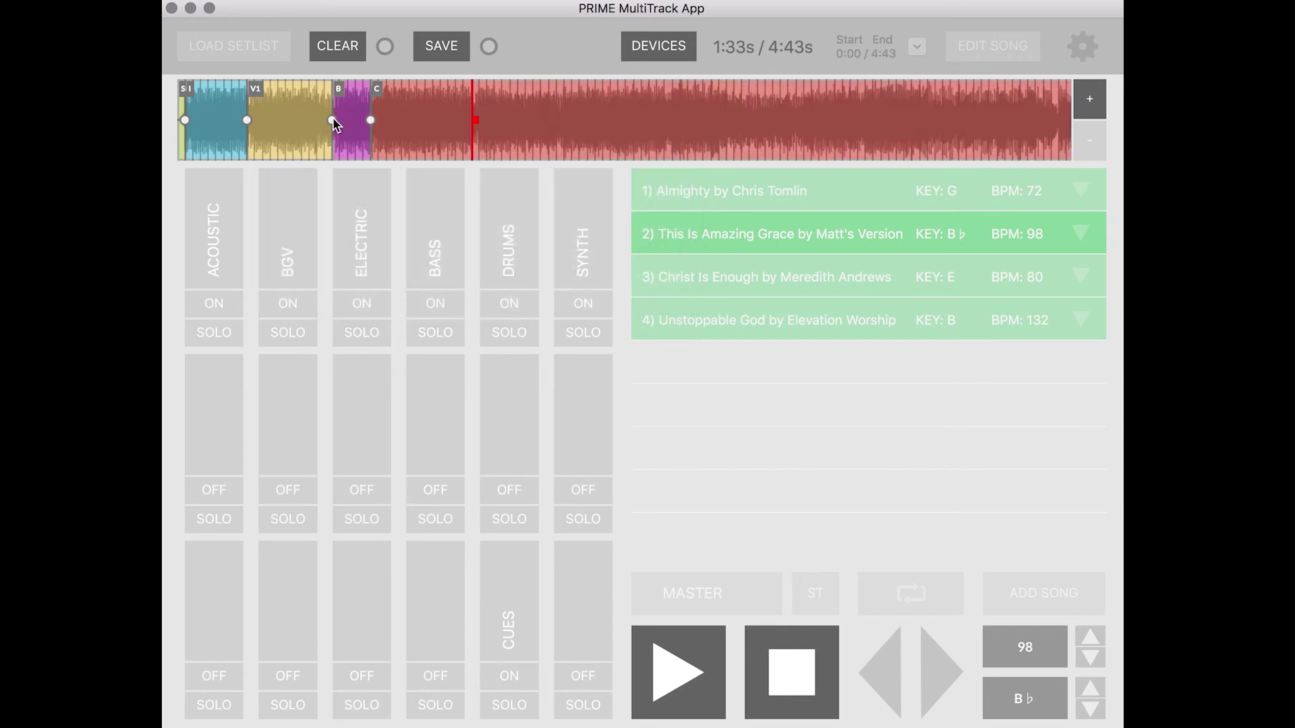
{"action": "left_click_drag", "start_coordinate": [332, 120], "coordinate": [479, 120]}
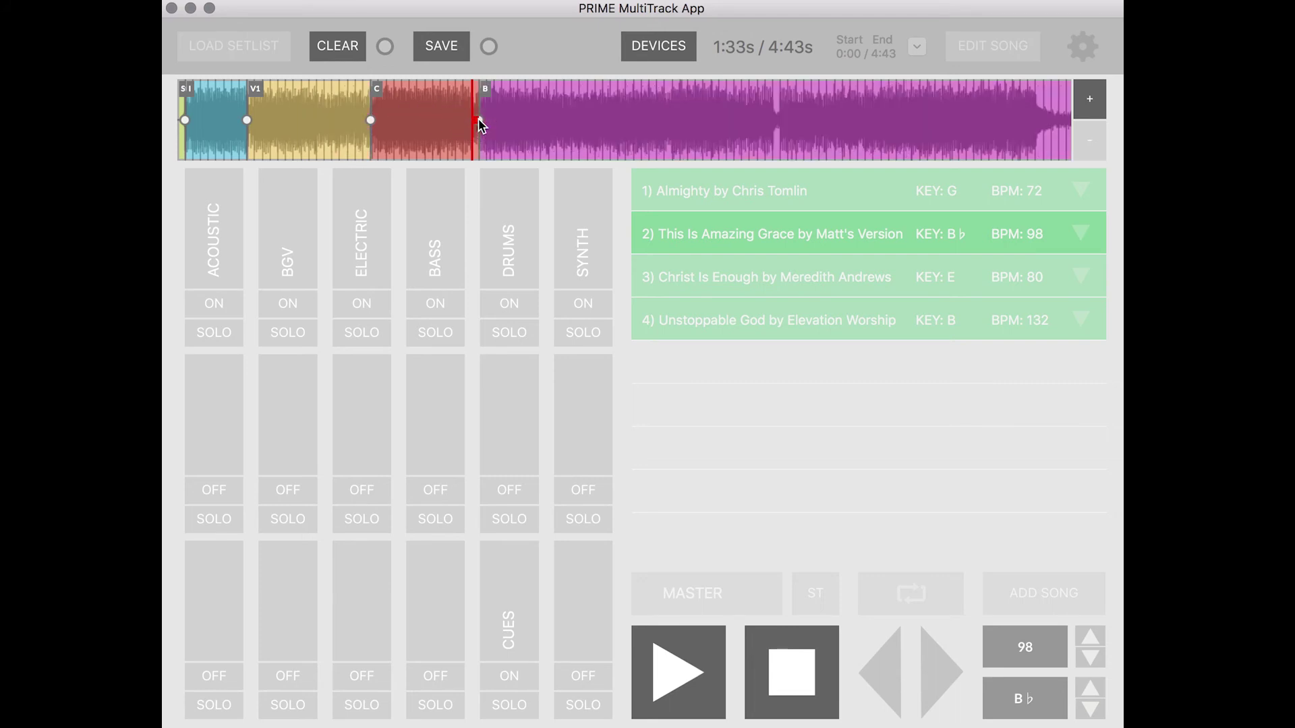
{"action": "left_click", "coordinate": [438, 119]}
{"action": "double_click", "coordinate": [438, 119]}
{"action": "left_click", "coordinate": [390, 282]}
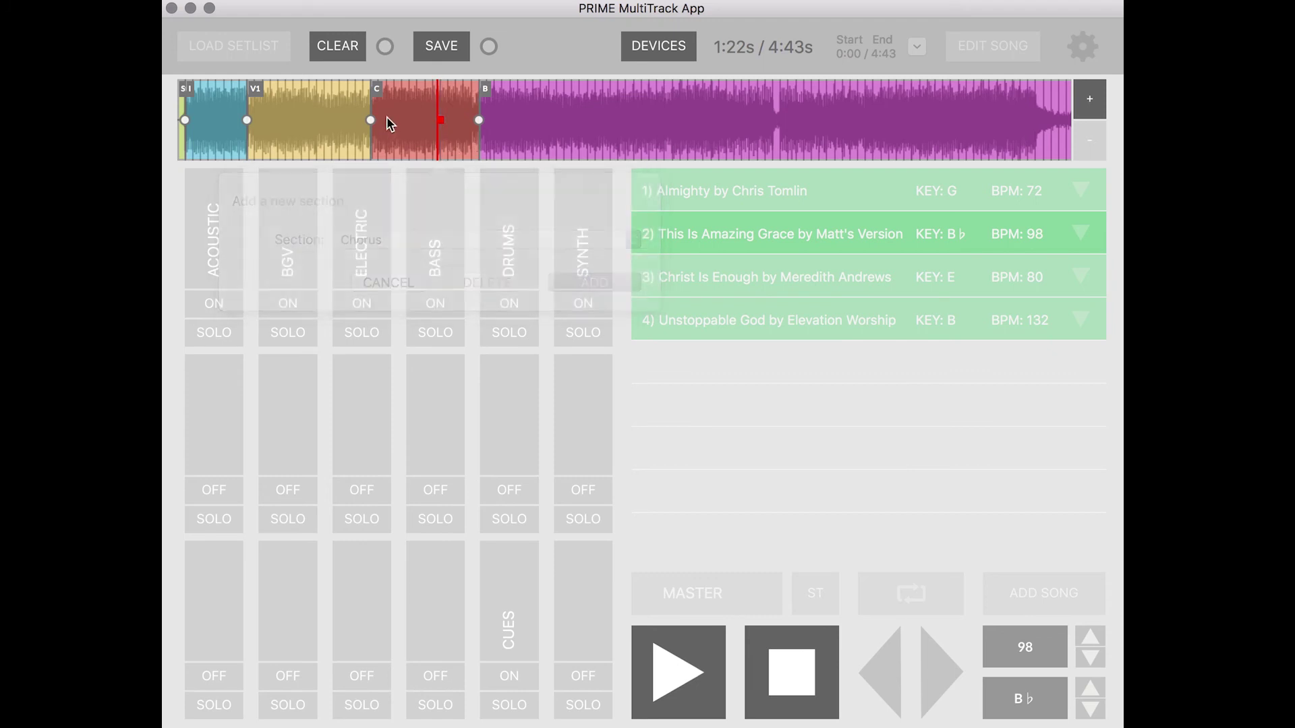
- Delete the Bridge section from the song
{"action": "left_click", "coordinate": [375, 87]}
{"action": "left_click", "coordinate": [413, 106]}
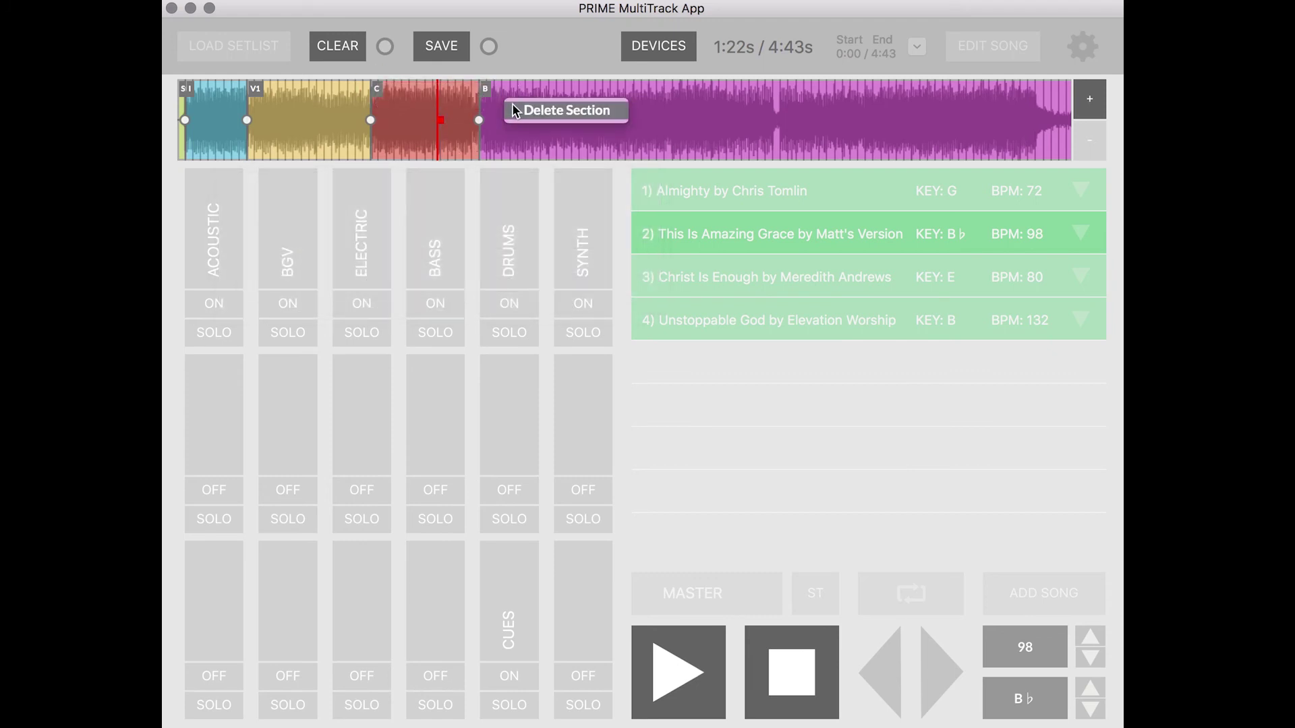
{"action": "left_click", "coordinate": [511, 113]}
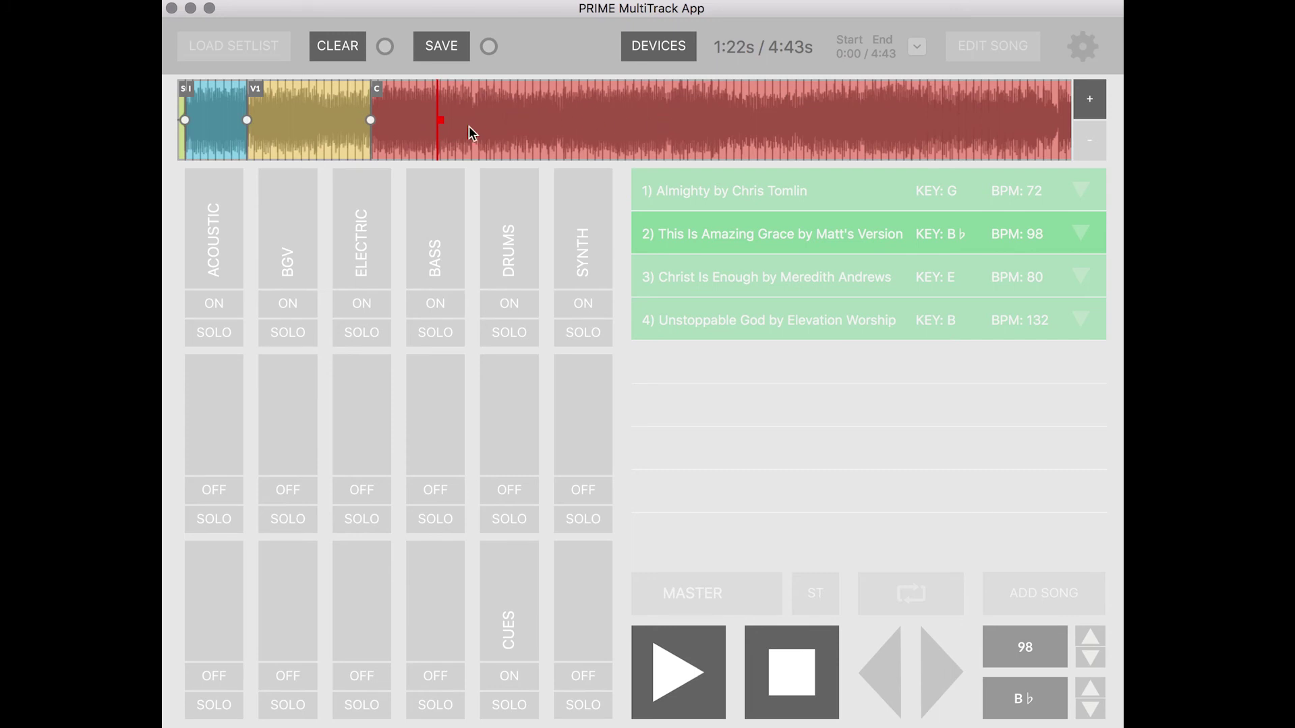
- Save the song's section edits and play the song from the start
{"action": "left_click", "coordinate": [437, 53]}
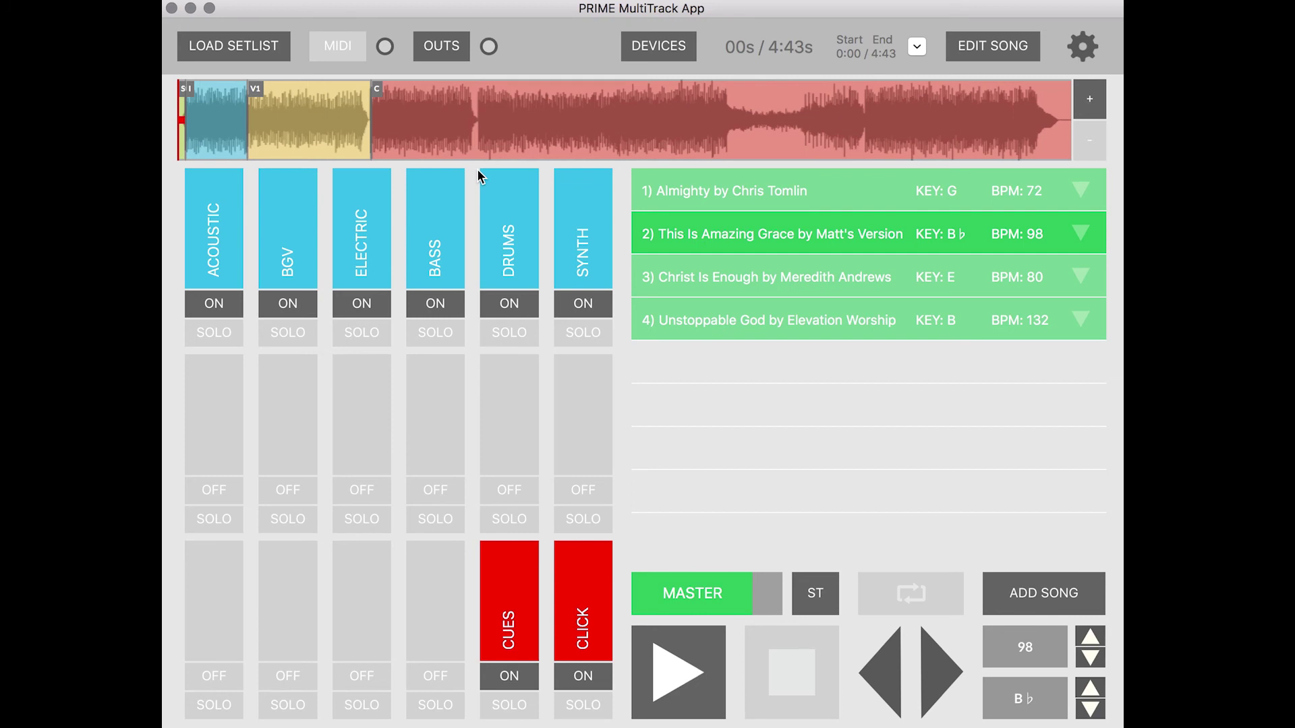
{"action": "left_click", "coordinate": [654, 655]}
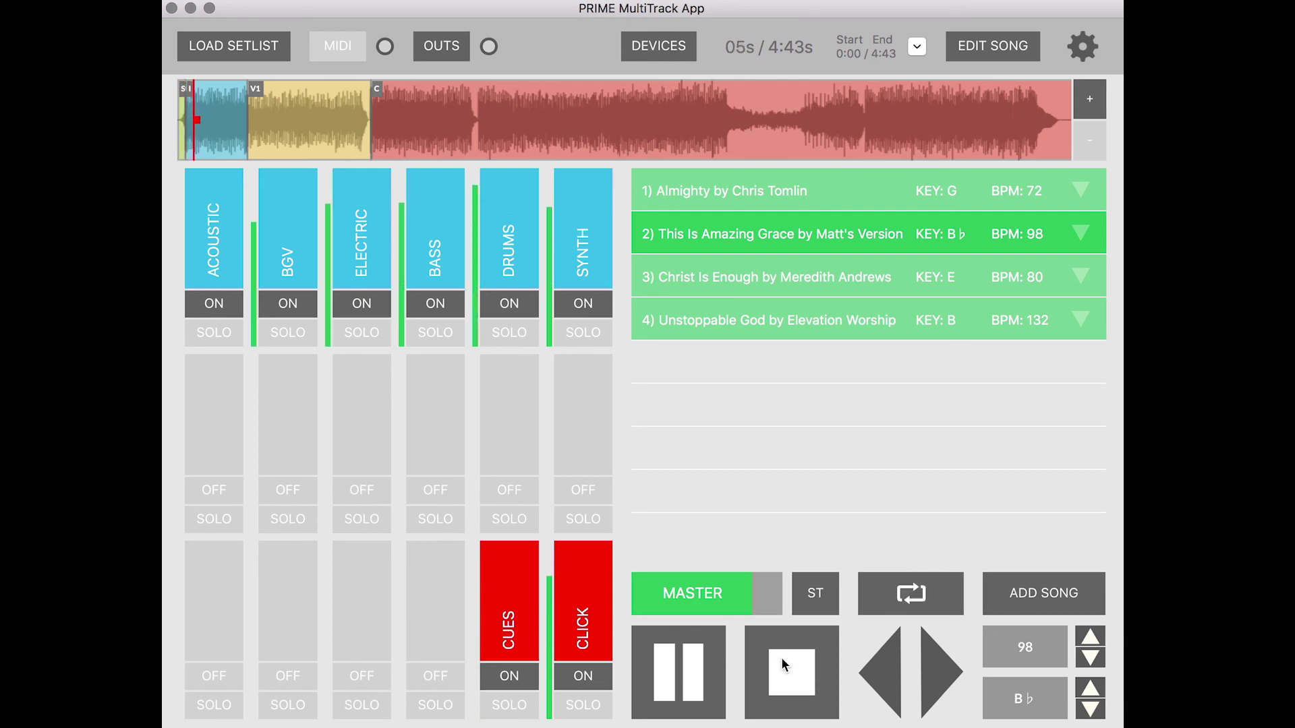
- Try the Rim click sound for the song, switch it to Digital, and set the click subdivision to x2
{"action": "left_click", "coordinate": [1082, 46]}
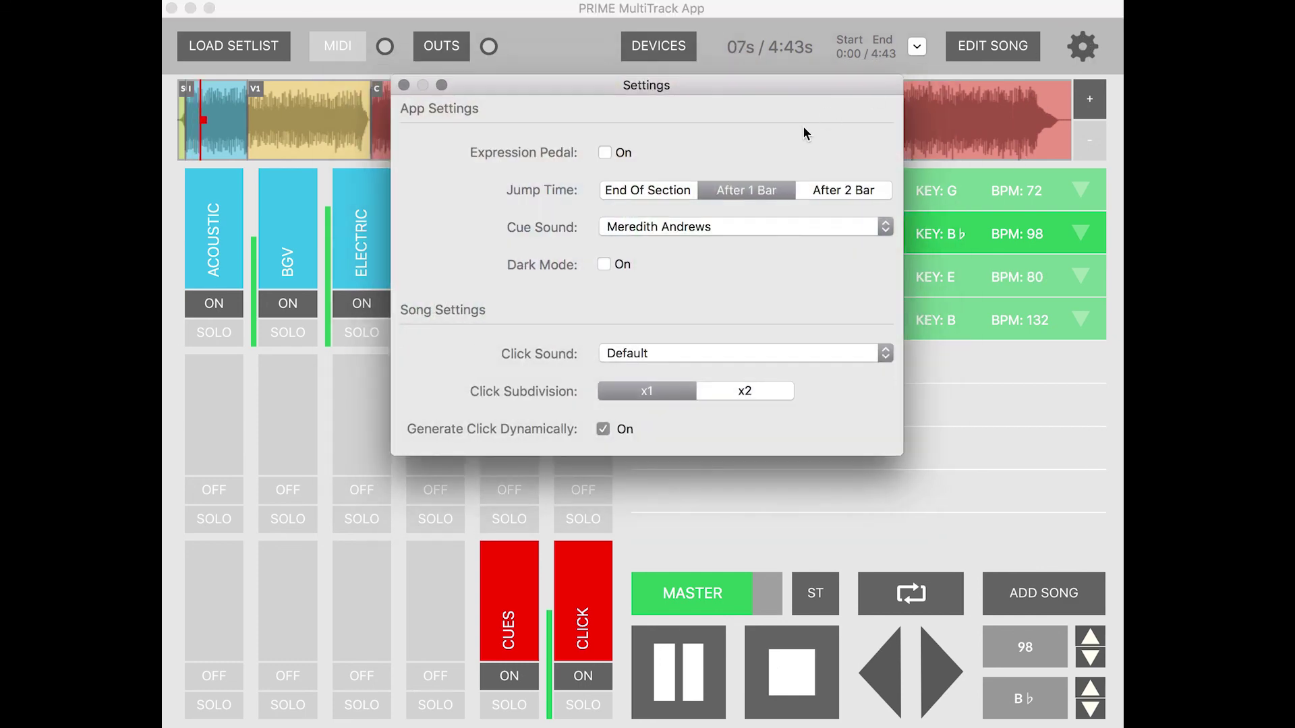
{"action": "left_click", "coordinate": [630, 352]}
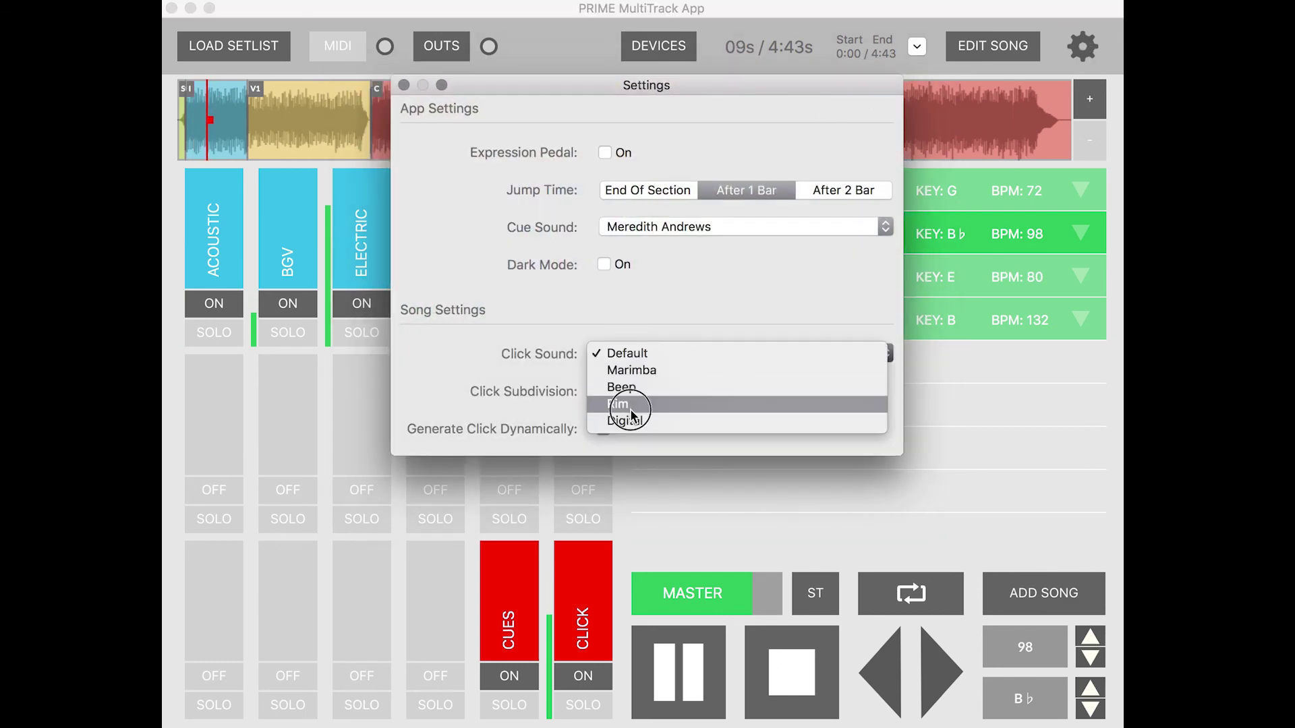
{"action": "left_click", "coordinate": [631, 413]}
{"action": "left_click", "coordinate": [636, 350]}
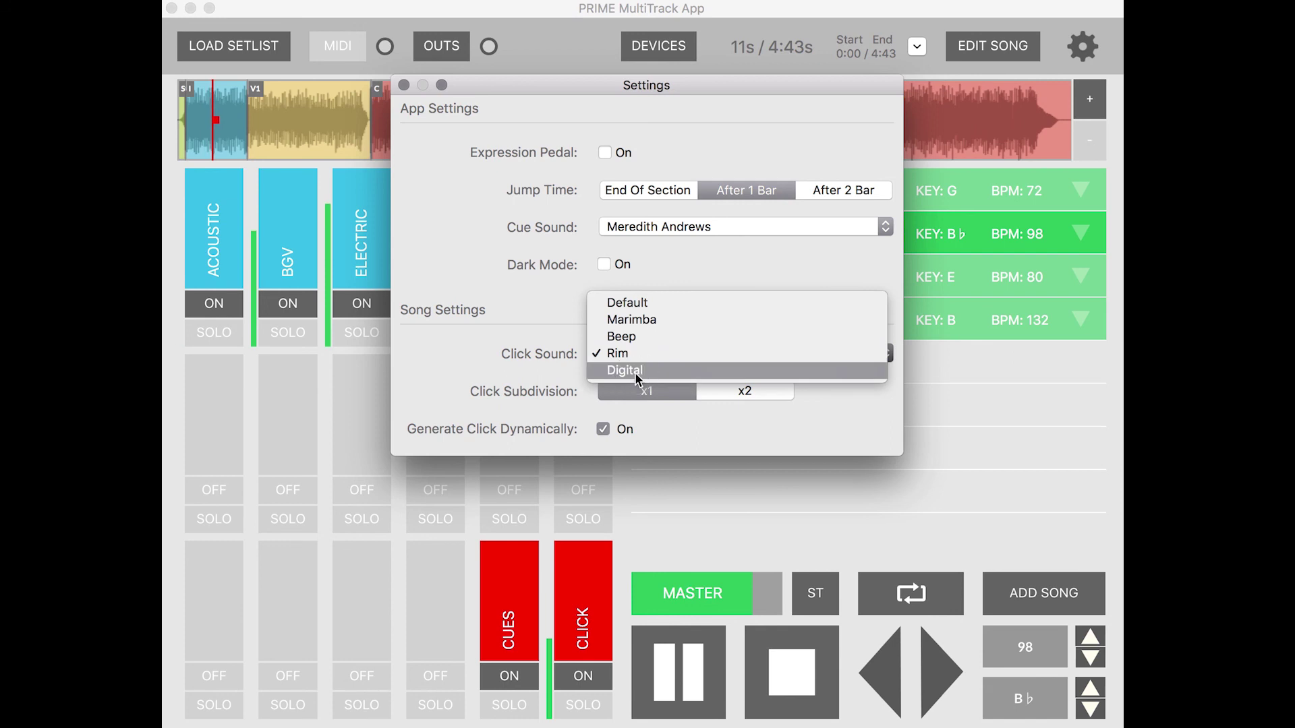
{"action": "left_click", "coordinate": [636, 371]}
{"action": "left_click", "coordinate": [737, 389]}
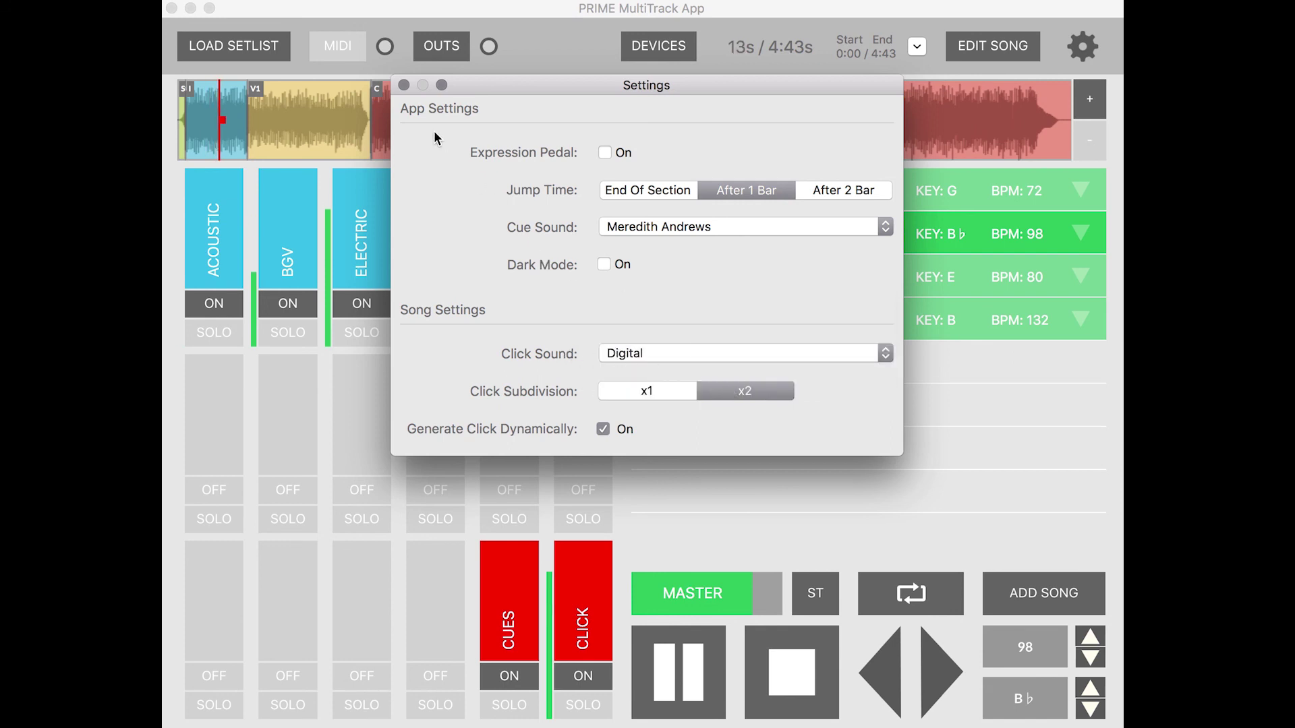
{"action": "left_click", "coordinate": [404, 85]}
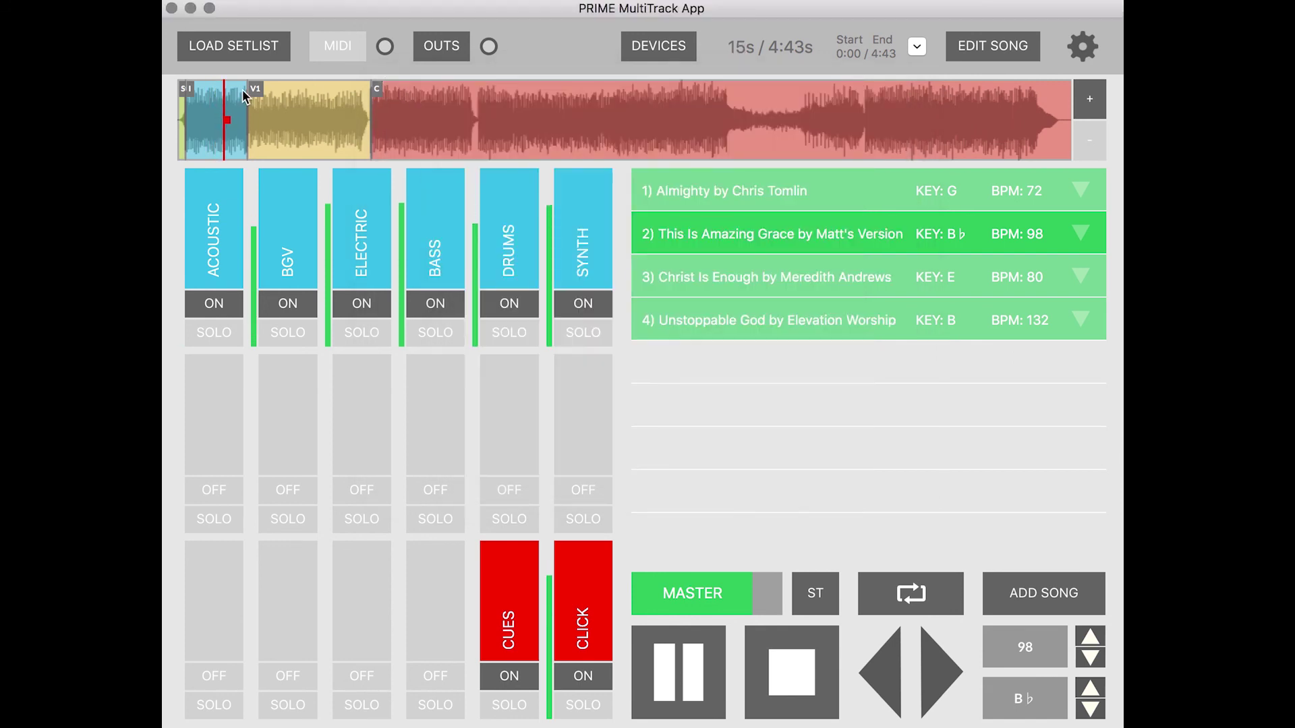
- Cue a jump to the Chorus section while the song plays
{"action": "left_click", "coordinate": [394, 127]}
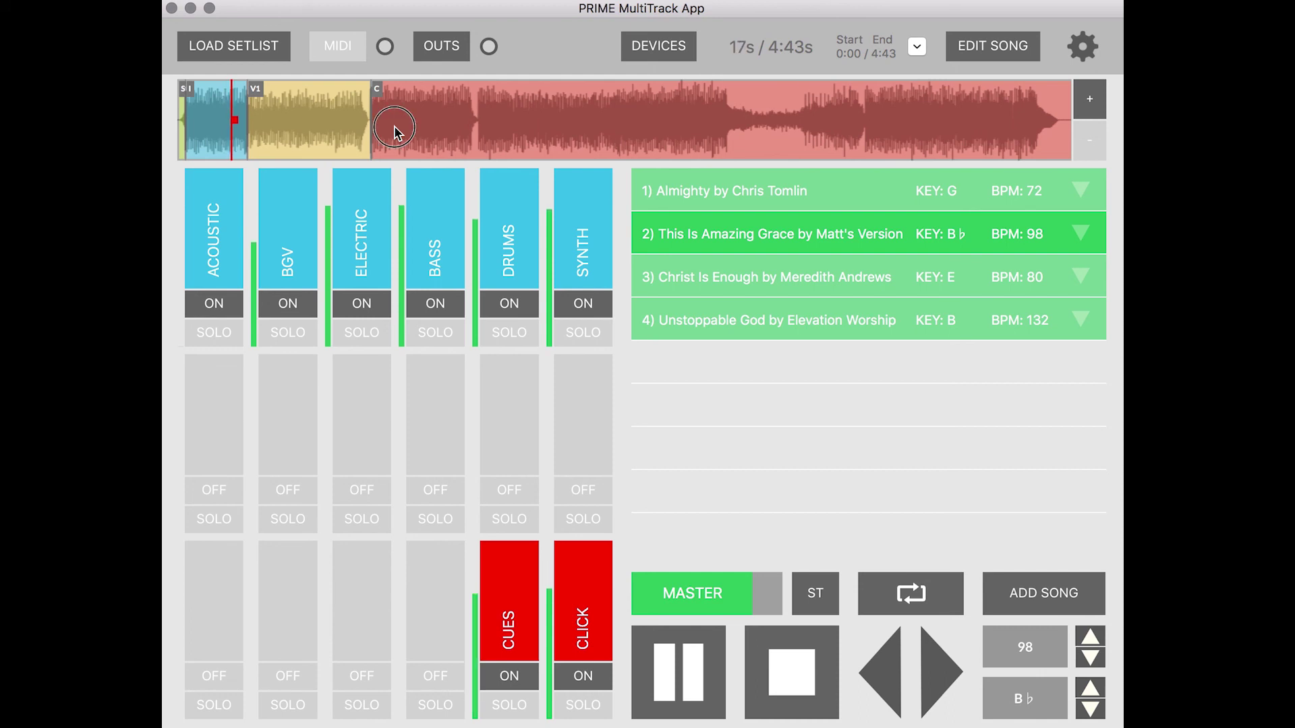